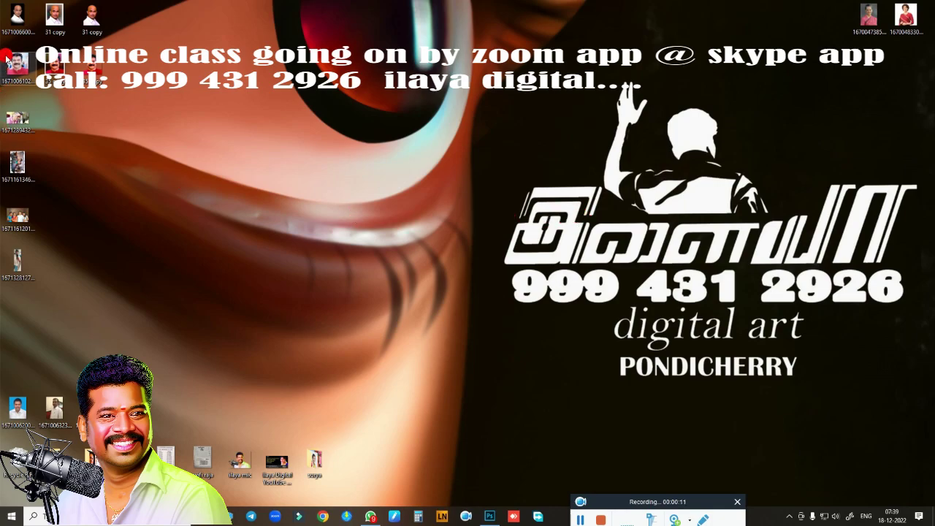
View the original photo in Picture Manager, then bring the portrait document back up
click(15, 121)
double_click(14, 121)
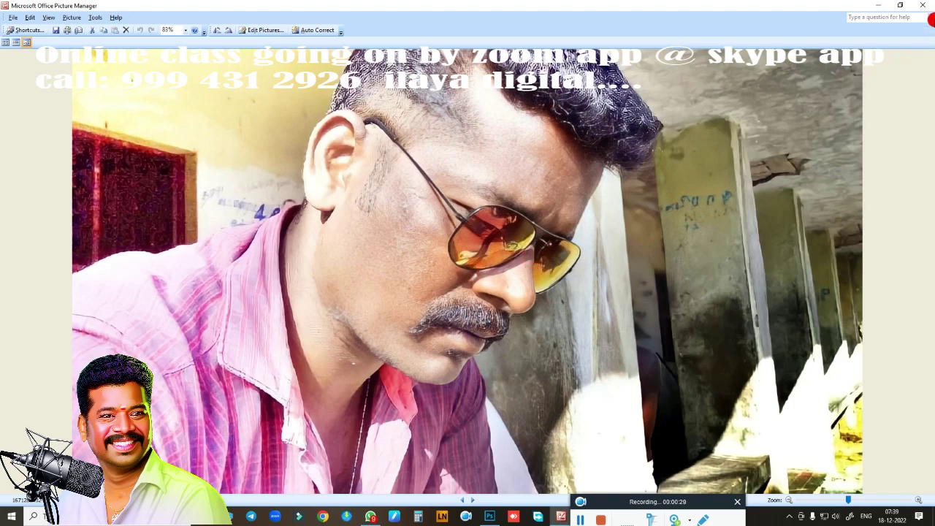
click(925, 6)
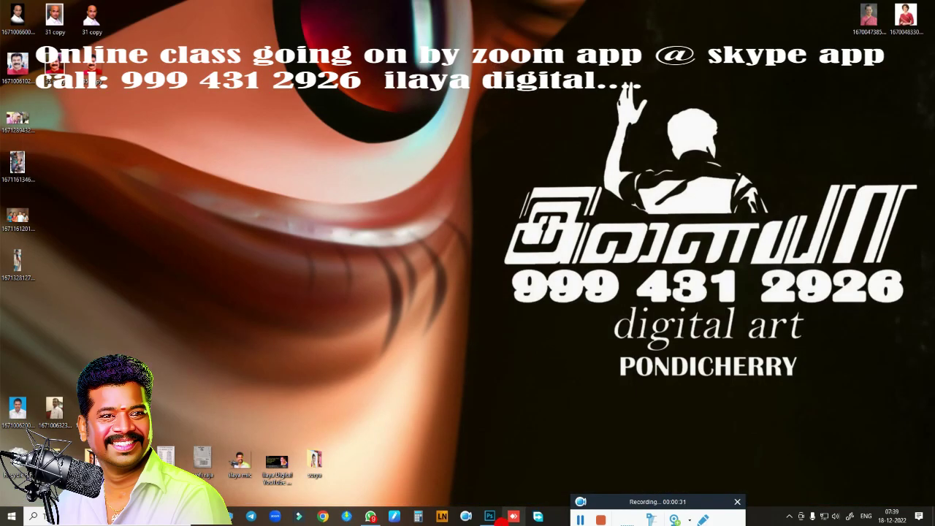
click(489, 517)
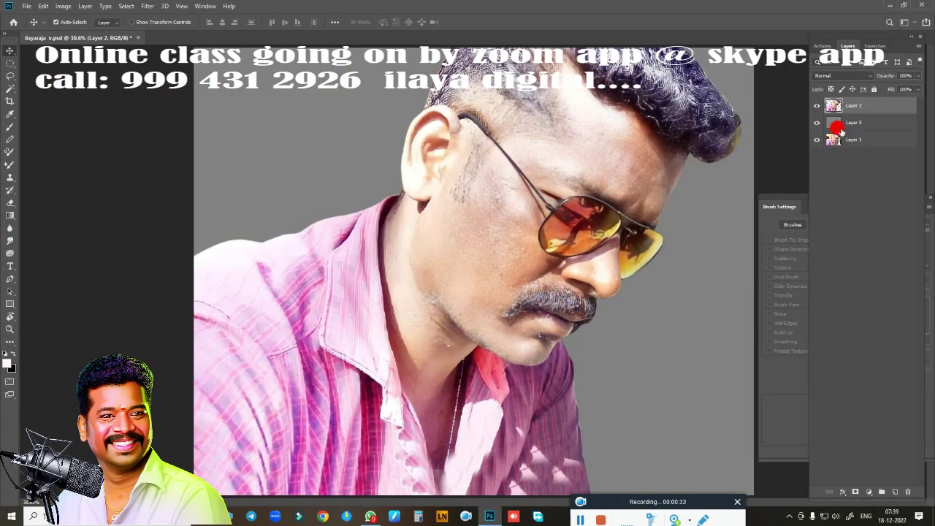
Toggle the cut-out and grey layers off and on to compare with the original
click(817, 105)
click(817, 122)
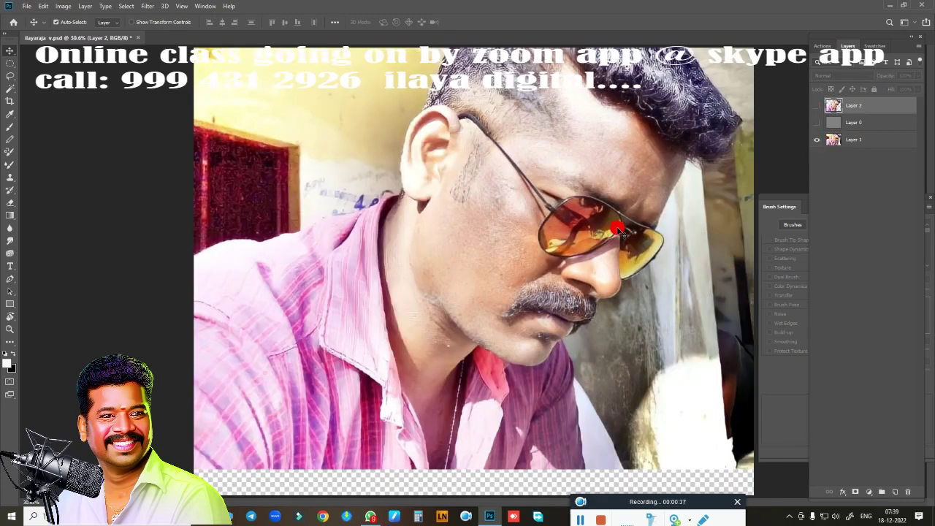
click(817, 123)
click(817, 106)
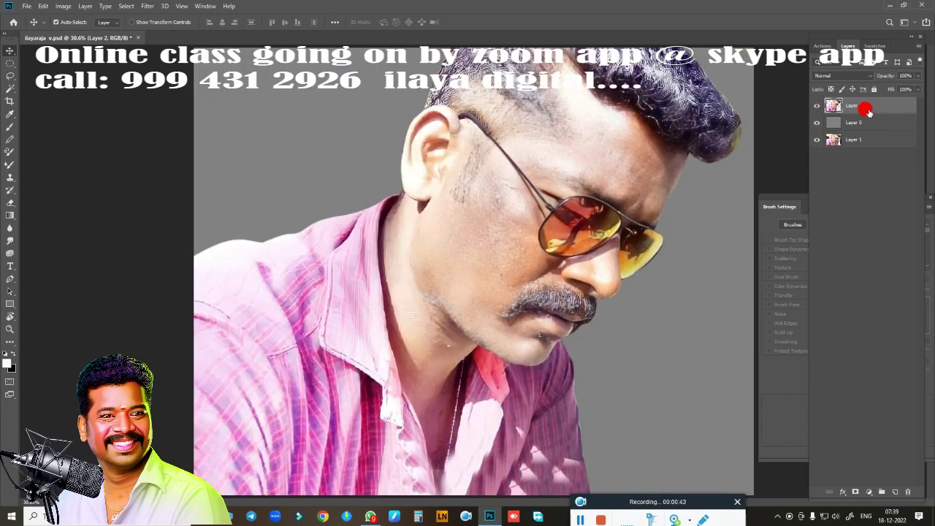
Zoom out to the whole portrait and duplicate Layer 2 as Layer 2 copy
key(ctrl+minus)
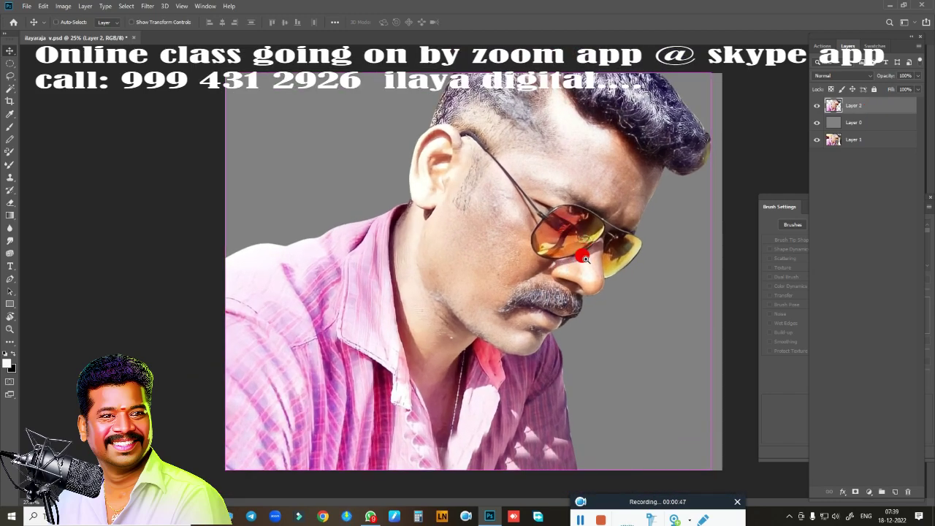
scroll(584, 252, up, 3)
scroll(584, 252, down, 2)
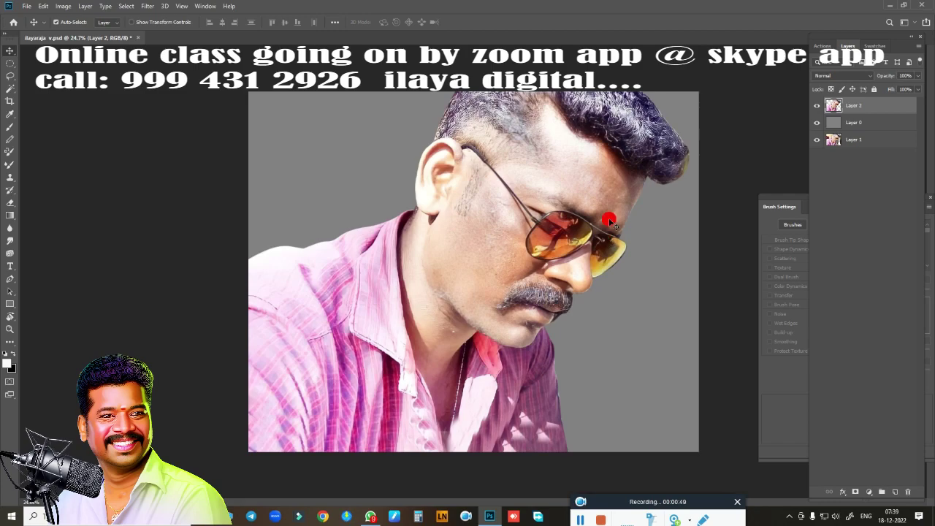
key(ctrl+j)
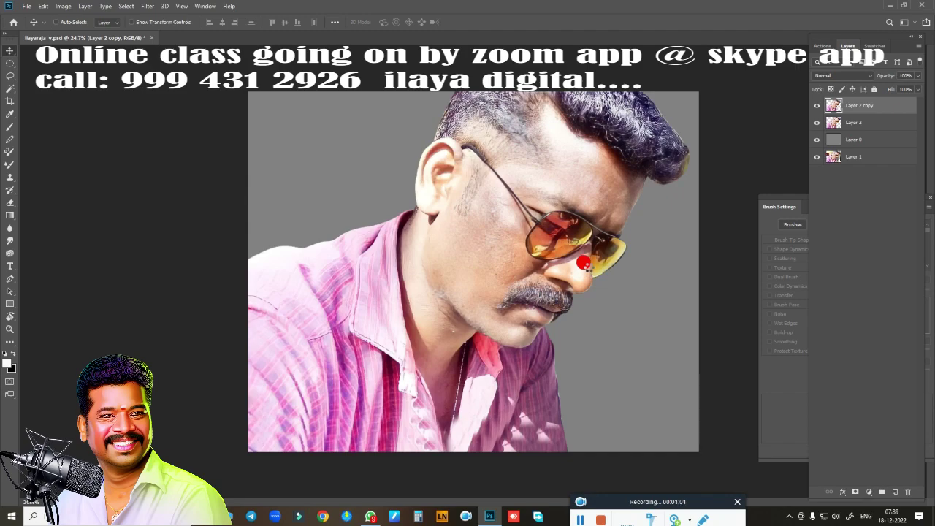
Open Camera Raw on Layer 2 copy and zoom the preview in, then back out
key(ctrl+shift+a)
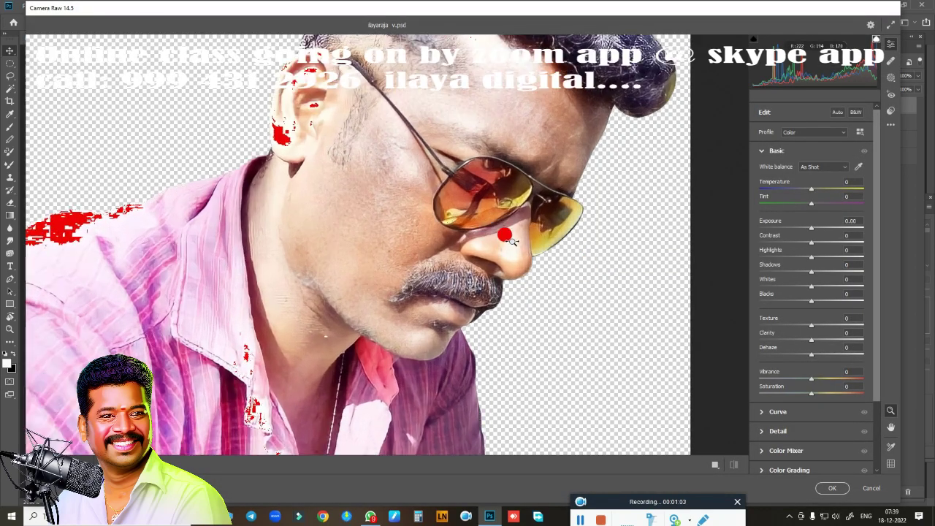
drag(504, 235, 553, 259)
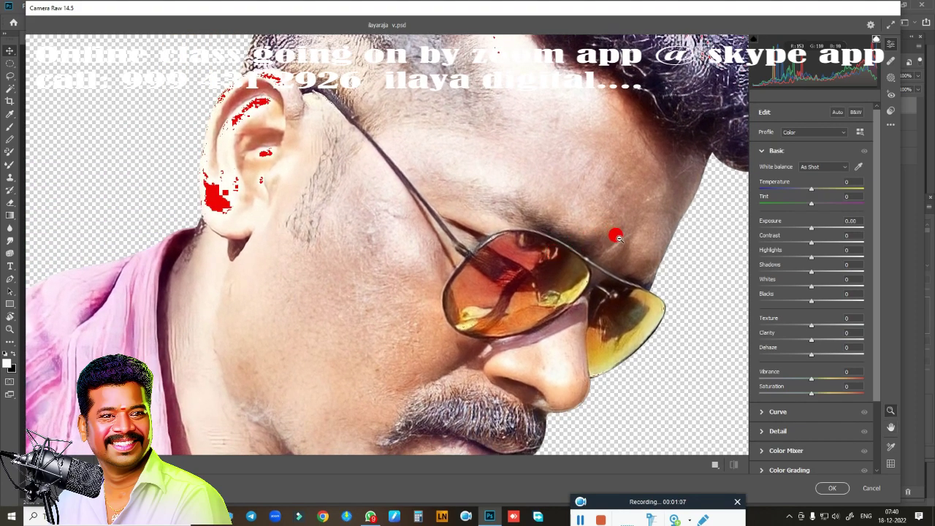
key(h)
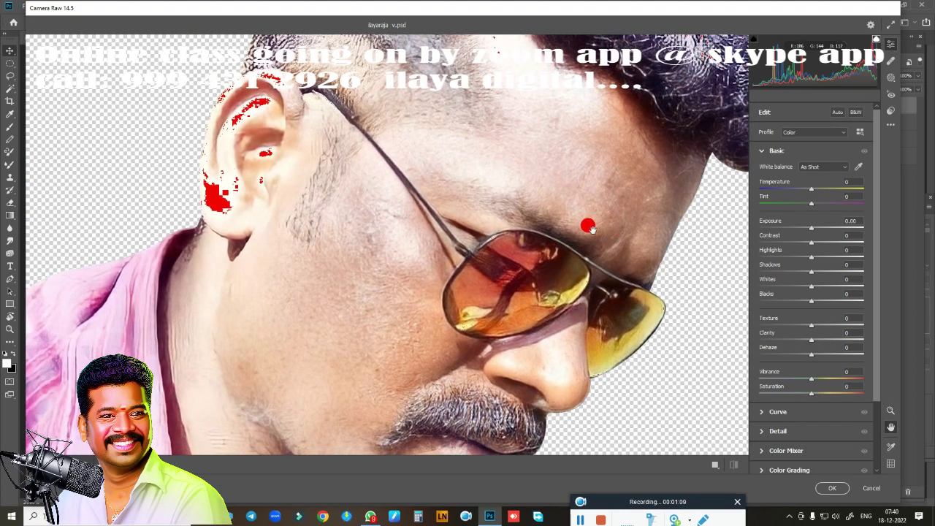
key(z)
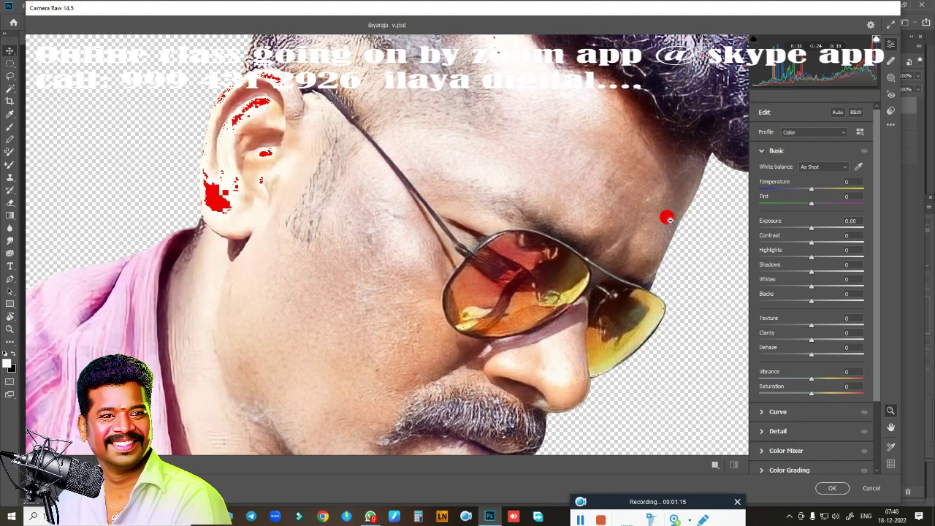
alt+click(610, 258)
alt+click(618, 261)
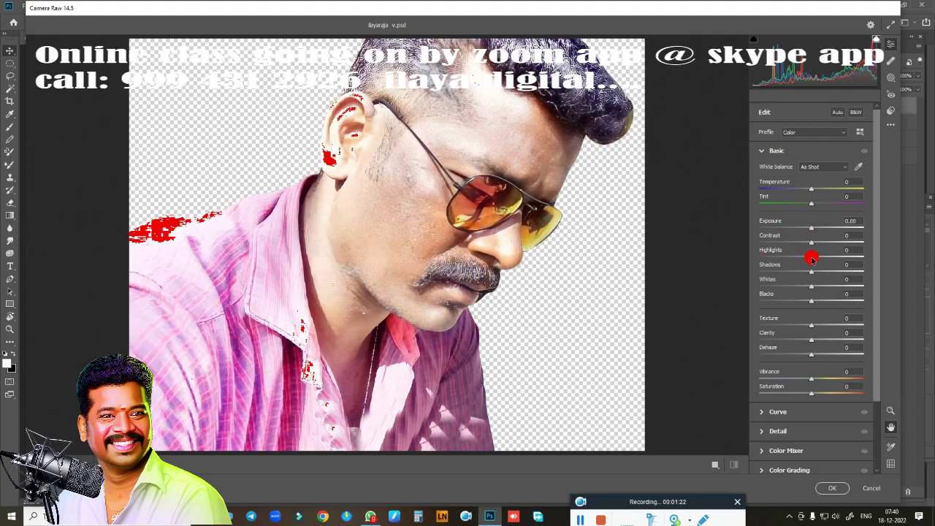
Grade with Highlights -47, Whites -29, Shadows -20, Dehaze +25, Tint +11, then apply
mouse_move(812, 258)
mouse_down()
mouse_move(773, 261)
mouse_move(828, 245)
mouse_move(824, 227)
mouse_move(810, 234)
mouse_up()
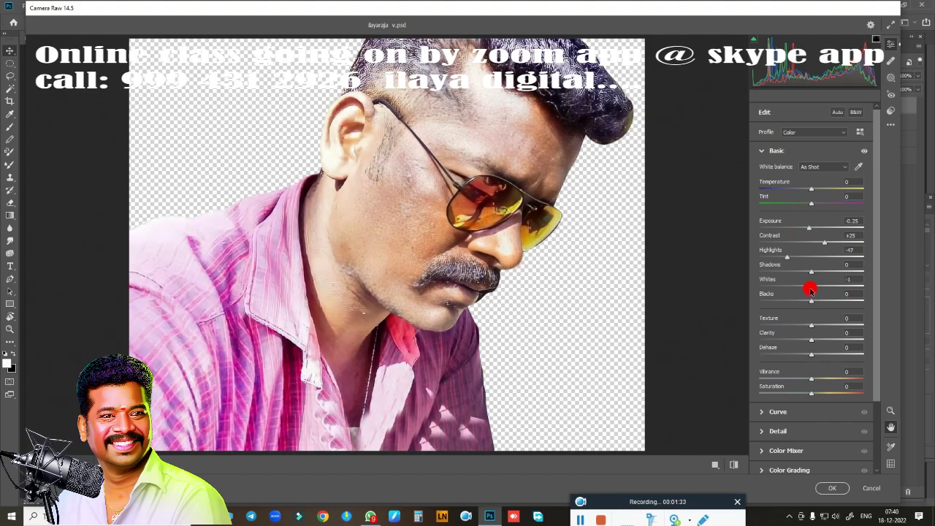
mouse_move(803, 288)
mouse_down()
mouse_move(795, 285)
mouse_move(801, 272)
mouse_move(810, 329)
mouse_up()
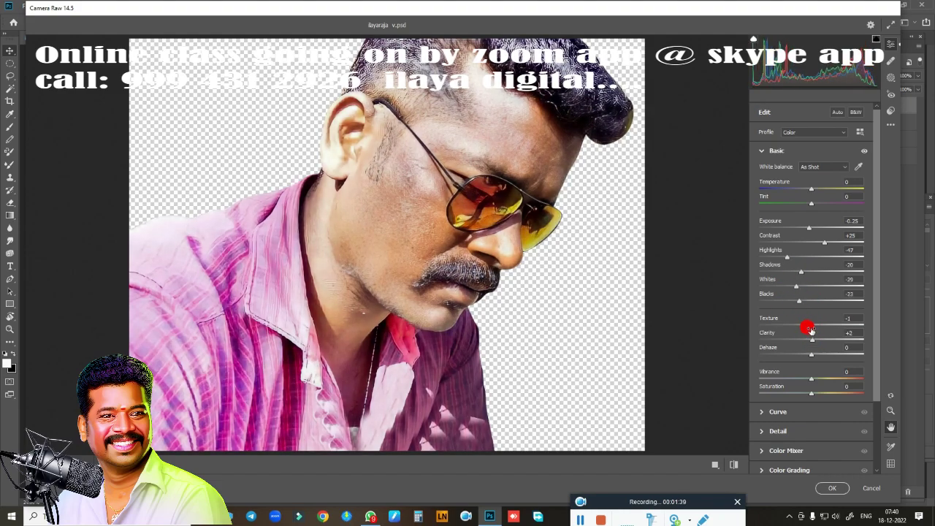
double_click(810, 326)
mouse_move(813, 358)
mouse_down()
mouse_move(839, 360)
mouse_move(826, 363)
mouse_up()
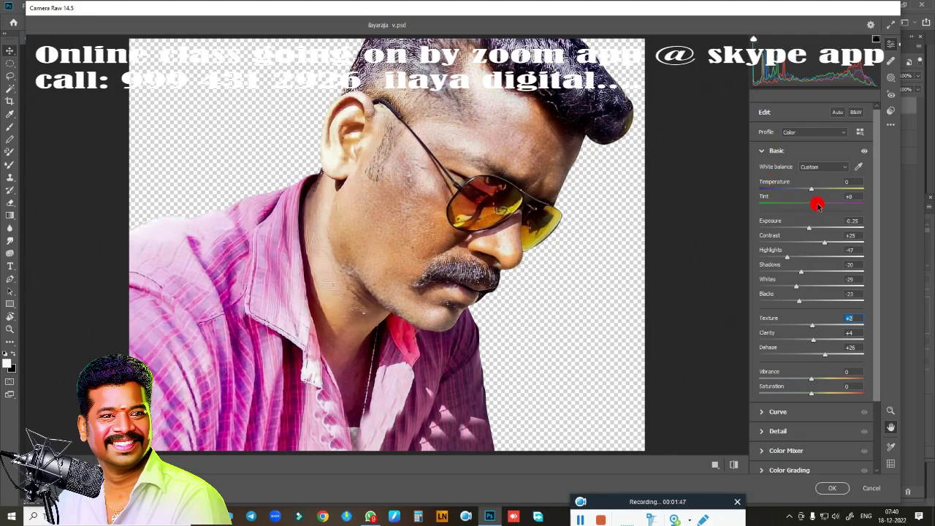
drag(817, 206, 816, 207)
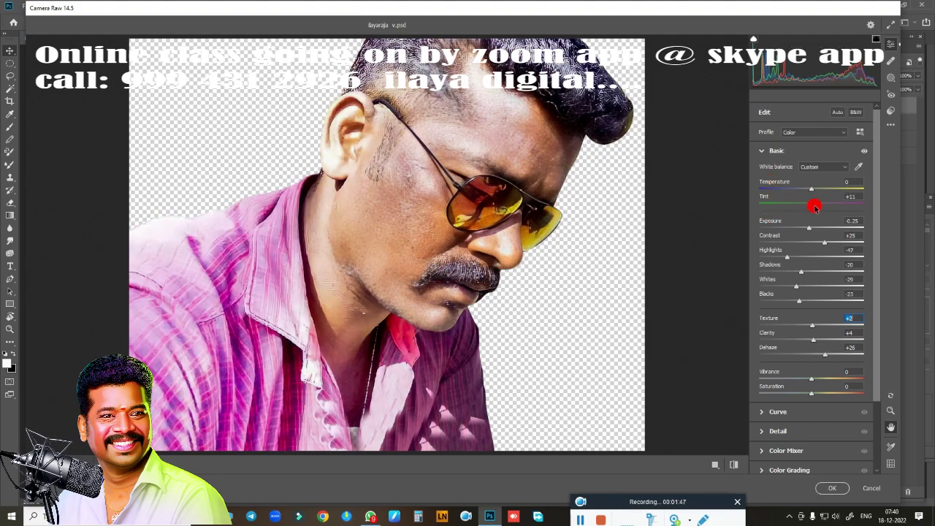
click(833, 488)
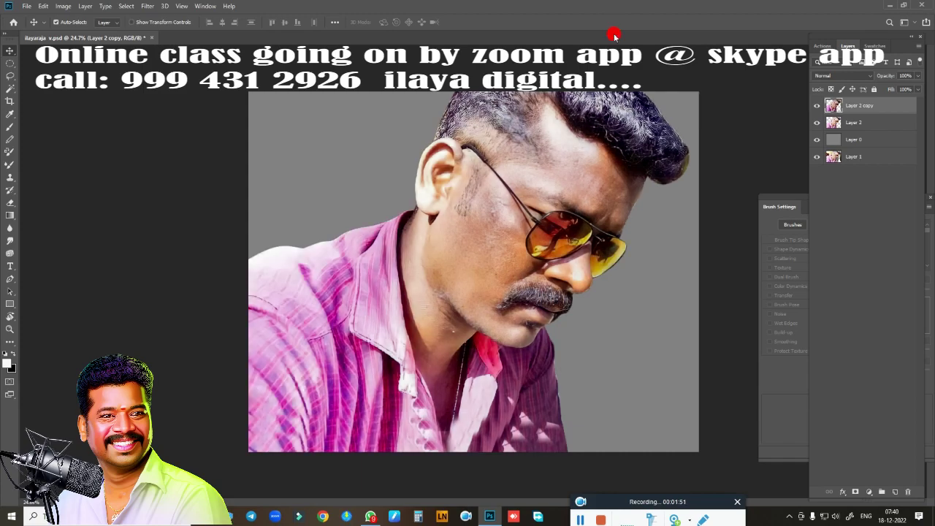
Compare the graded copy, then raise its contrast to 35 with Brightness/Contrast
click(816, 108)
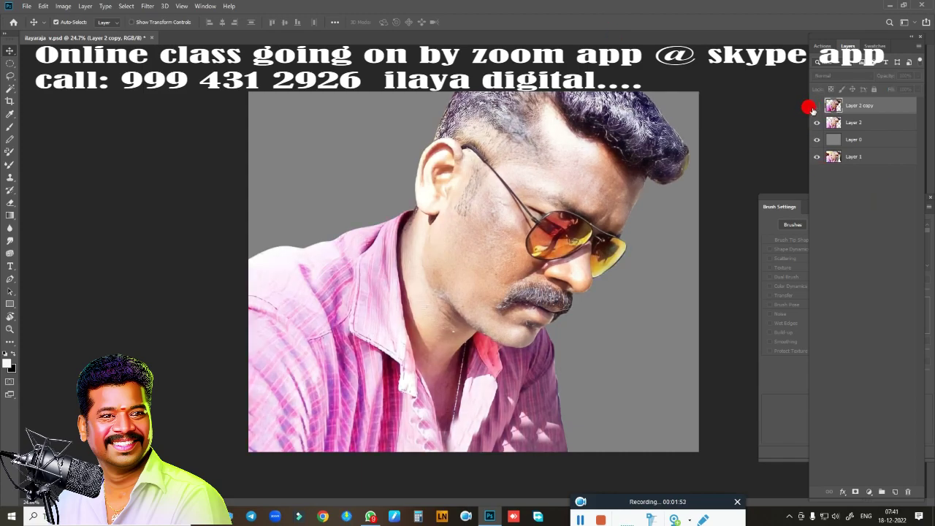
click(817, 107)
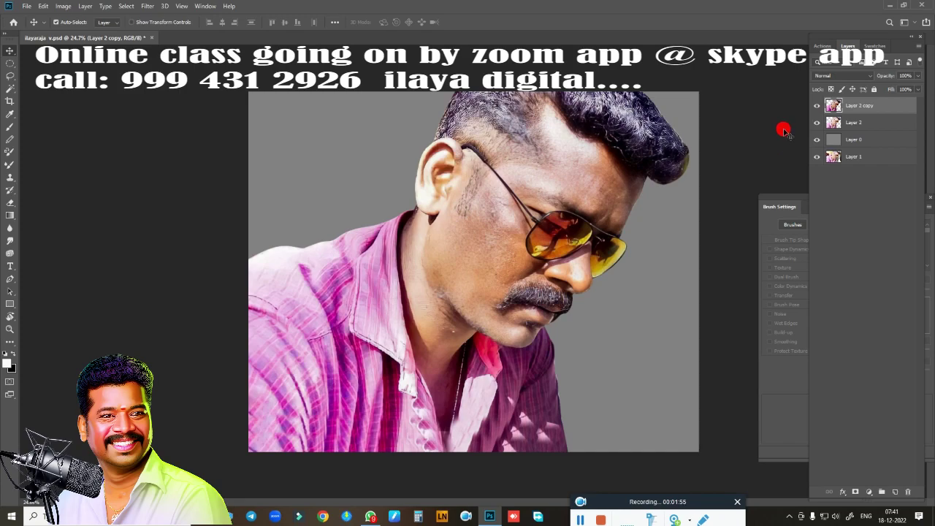
key(alt+i)
key(j)
key(Return)
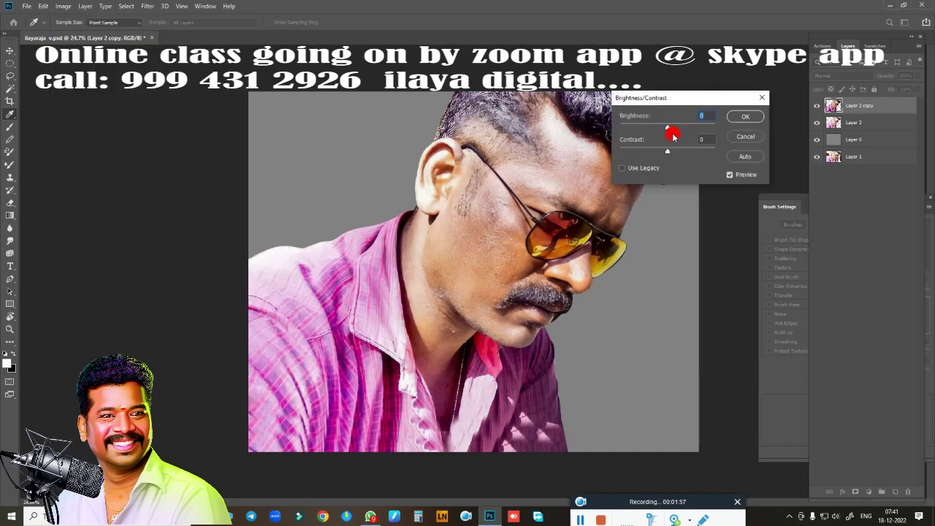
drag(668, 152, 686, 152)
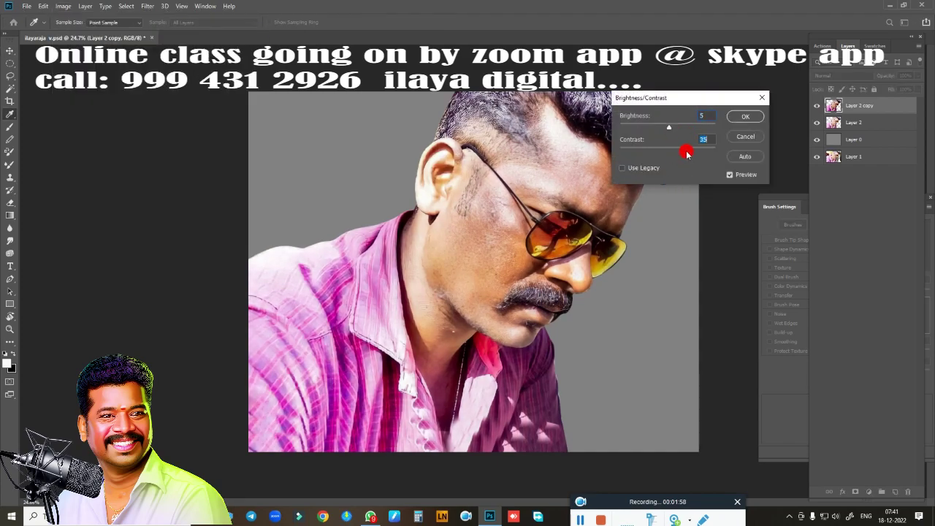
click(742, 118)
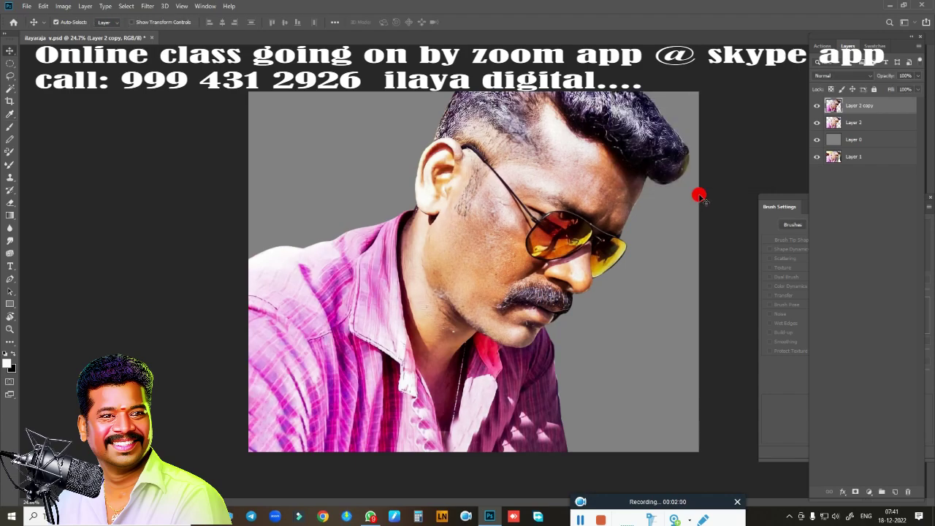
Apply Selective Color to the Reds with Cyan reduced to -57
key(alt+i)
key(a)
key(s)
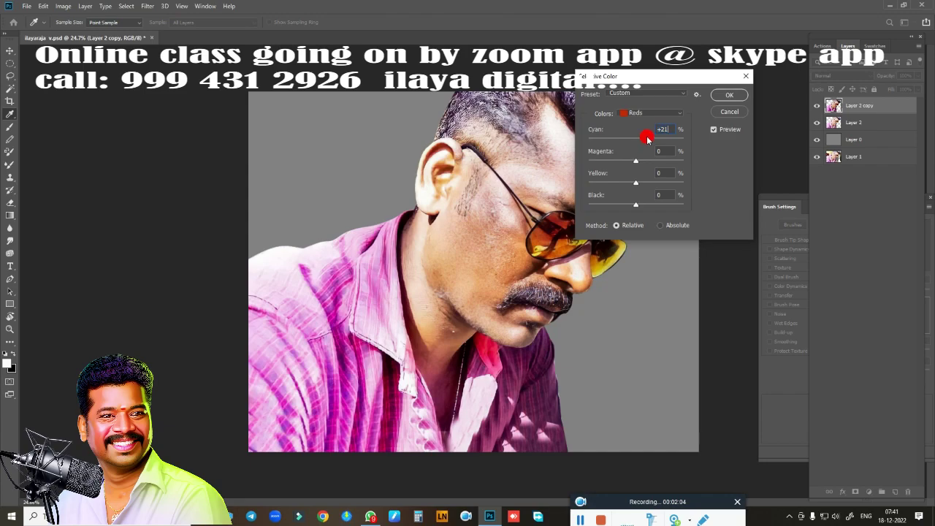
drag(658, 73, 686, 70)
mouse_move(680, 138)
mouse_down()
mouse_move(636, 147)
mouse_move(654, 162)
mouse_move(671, 162)
mouse_move(658, 164)
mouse_move(648, 198)
mouse_move(691, 204)
mouse_move(668, 208)
mouse_up()
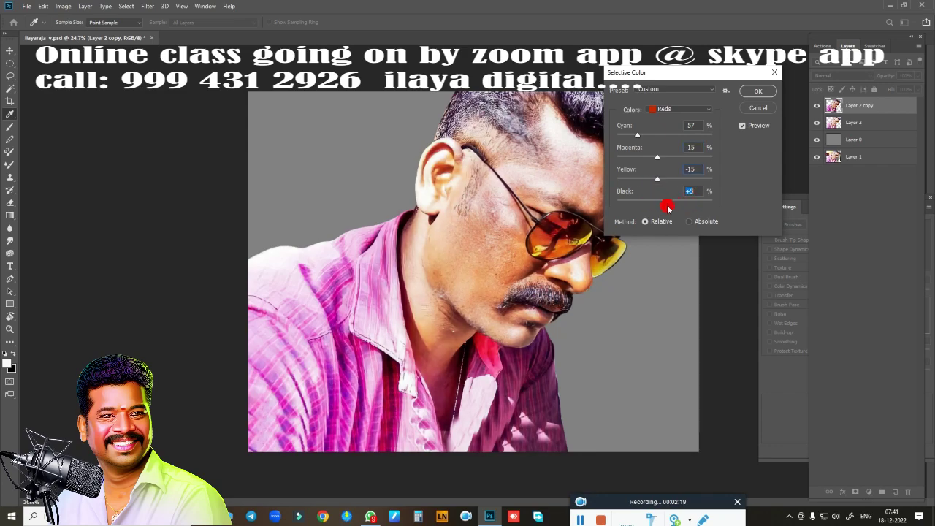
click(757, 92)
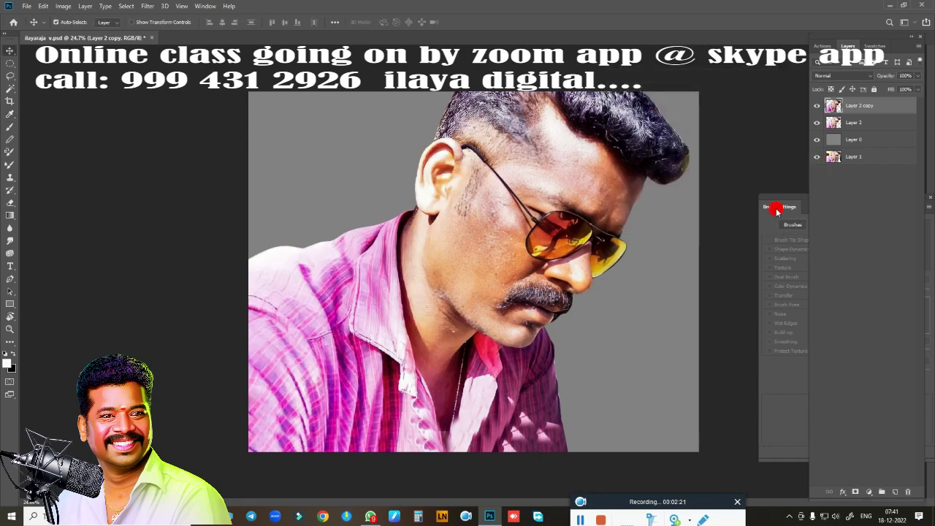
Duplicate the adjusted portrait, add a new empty layer, and hide the first copy
key(ctrl+j)
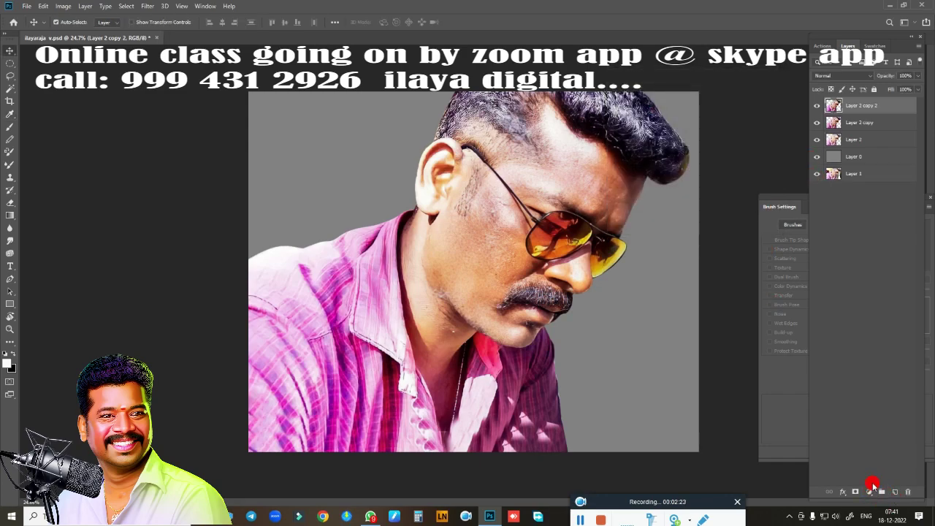
click(893, 491)
click(817, 139)
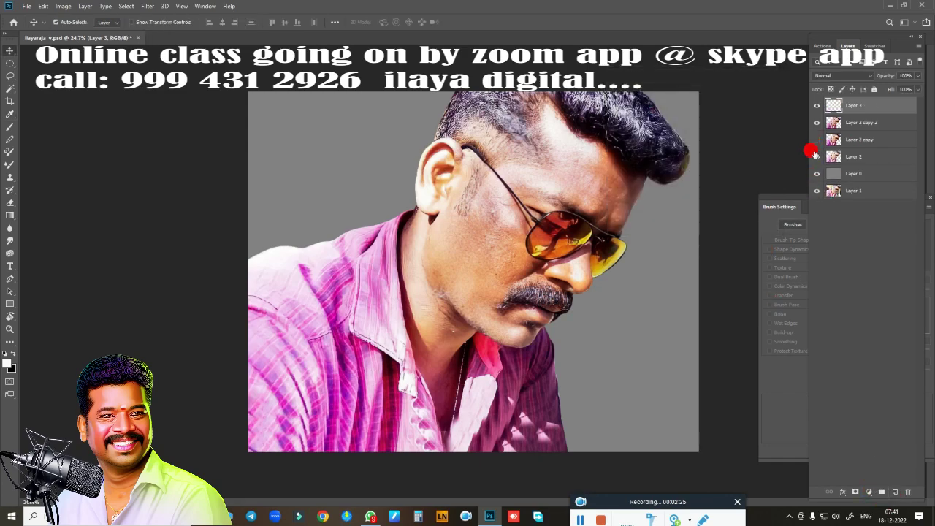
Set up the Smudge tool with the 1487 px brush preset and Transfer dynamics enabled
key(r)
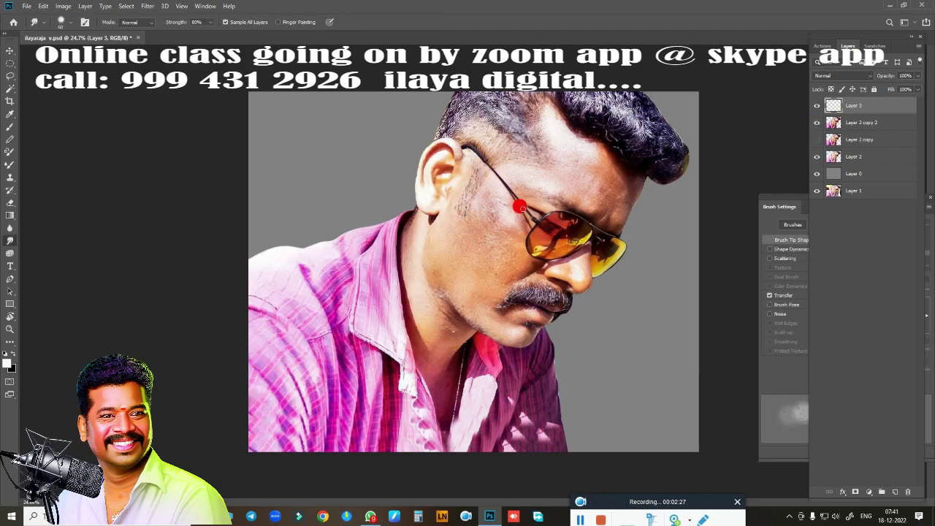
right_click(348, 209)
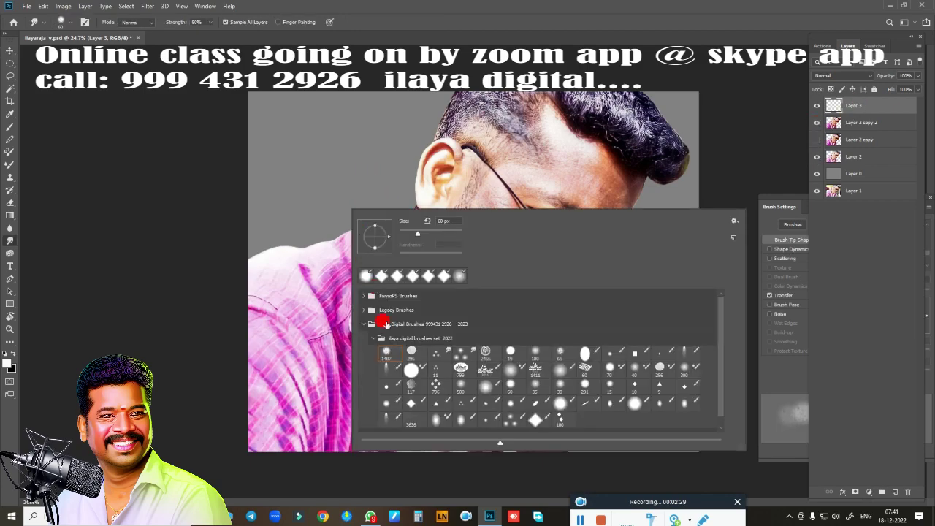
click(388, 354)
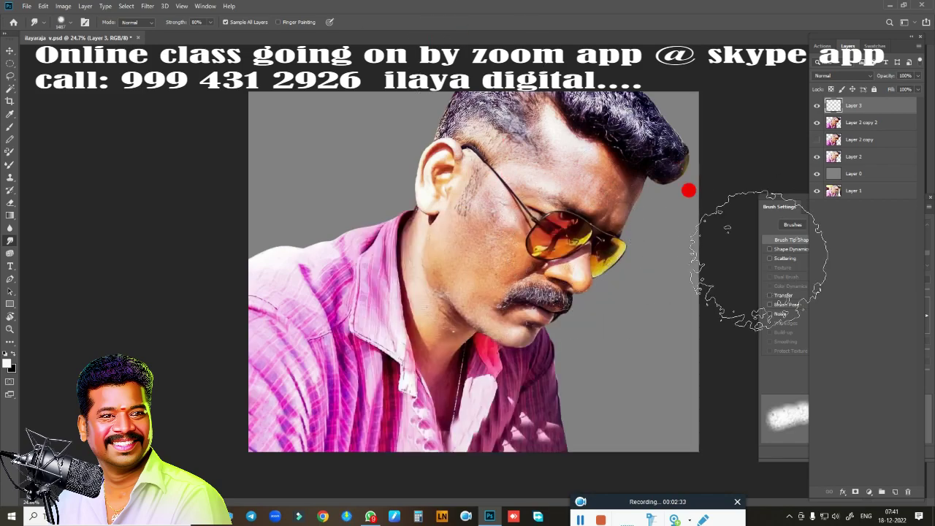
click(770, 295)
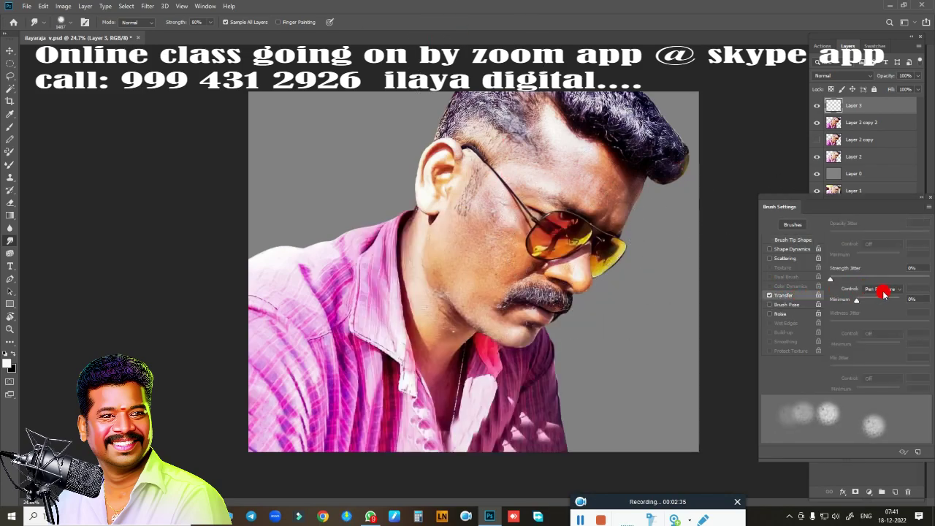
click(929, 197)
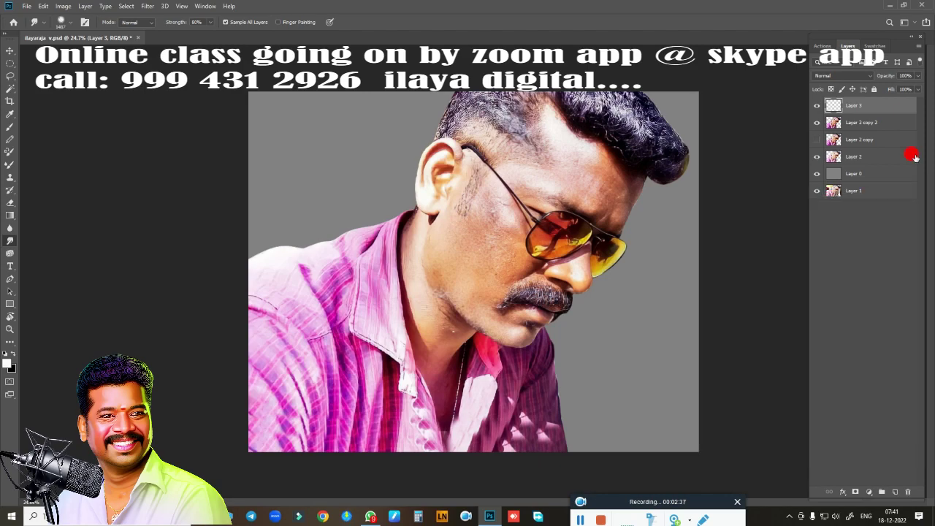
Zoom in and rotate the canvas view about -31° so the nose sits upright
scroll(518, 222, up, 3)
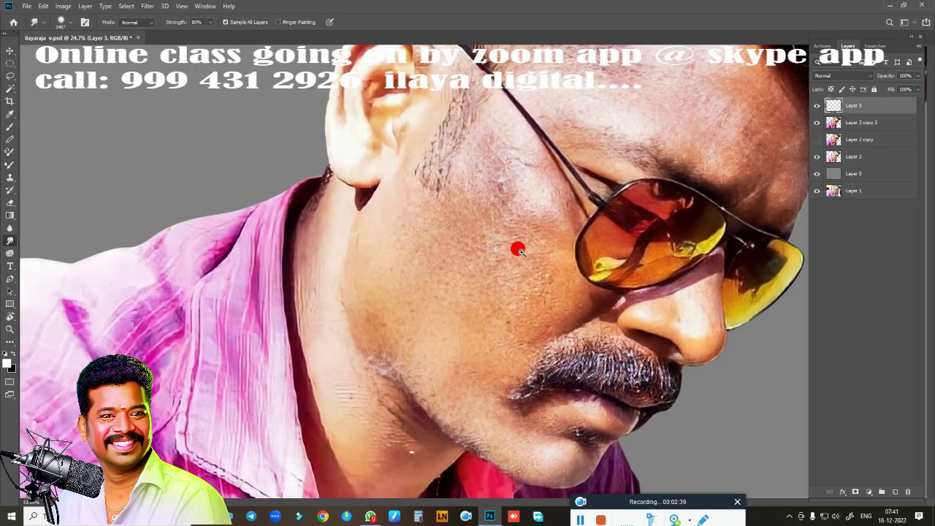
key(r)
mouse_move(549, 234)
mouse_down()
mouse_move(364, 280)
mouse_move(376, 253)
mouse_up()
scroll(570, 244, up, 4)
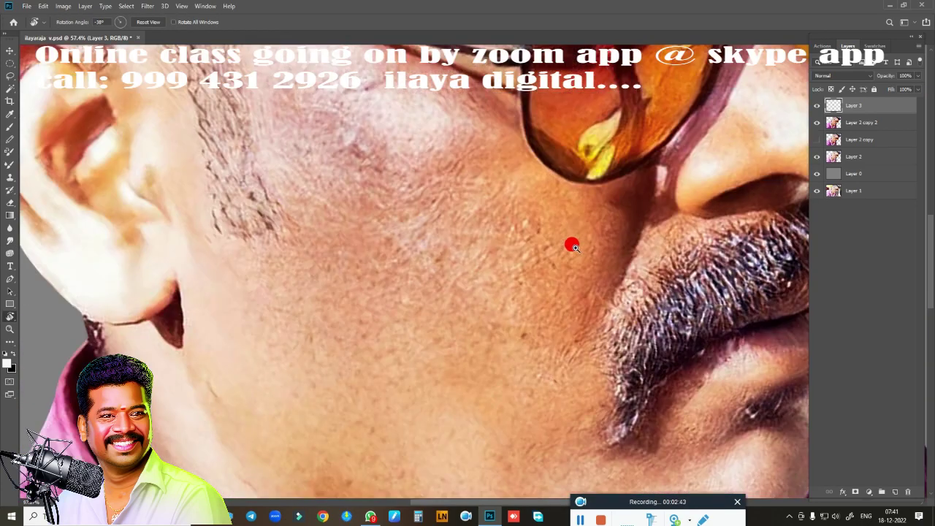
scroll(499, 239, down, 2)
scroll(365, 229, down, 1)
scroll(429, 236, down, 1)
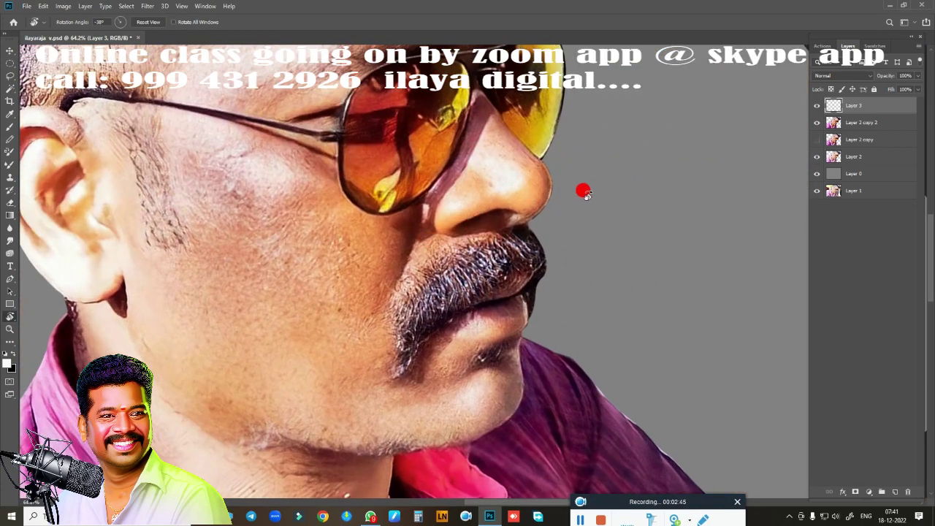
mouse_move(594, 207)
mouse_down()
mouse_move(609, 226)
mouse_move(554, 215)
mouse_up()
scroll(553, 215, up, 2)
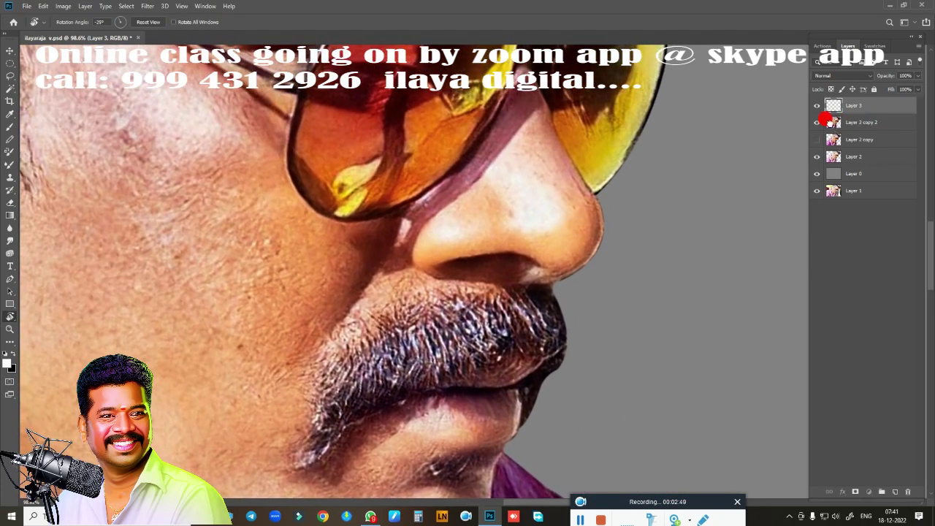
scroll(516, 252, up, 1)
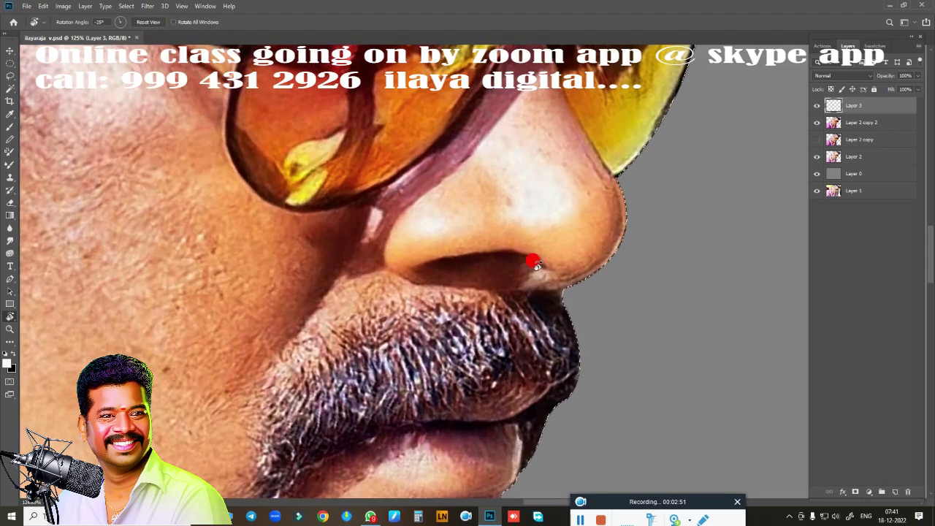
key(r)
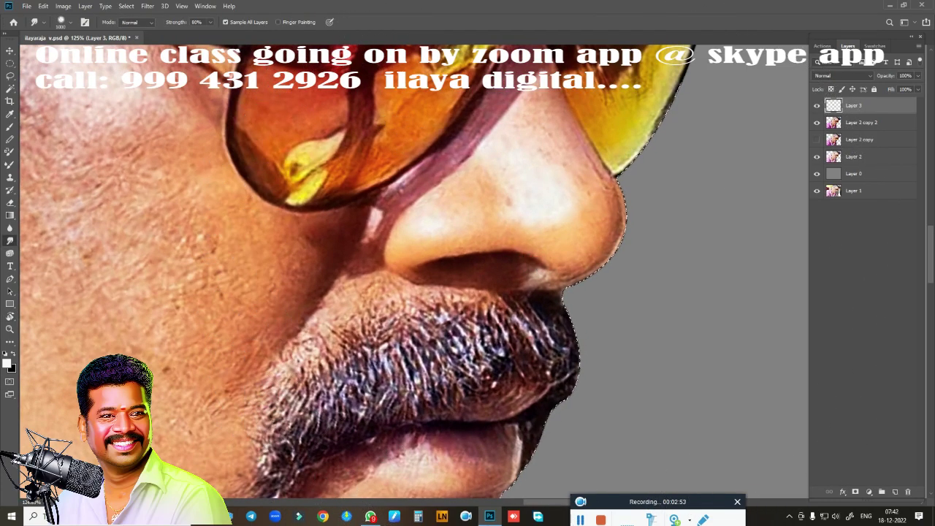
key(F5)
key(F5)
Open Image Size (3750 × 3000 px, 250 ppi) and cancel without resizing
key(ctrl+alt+i)
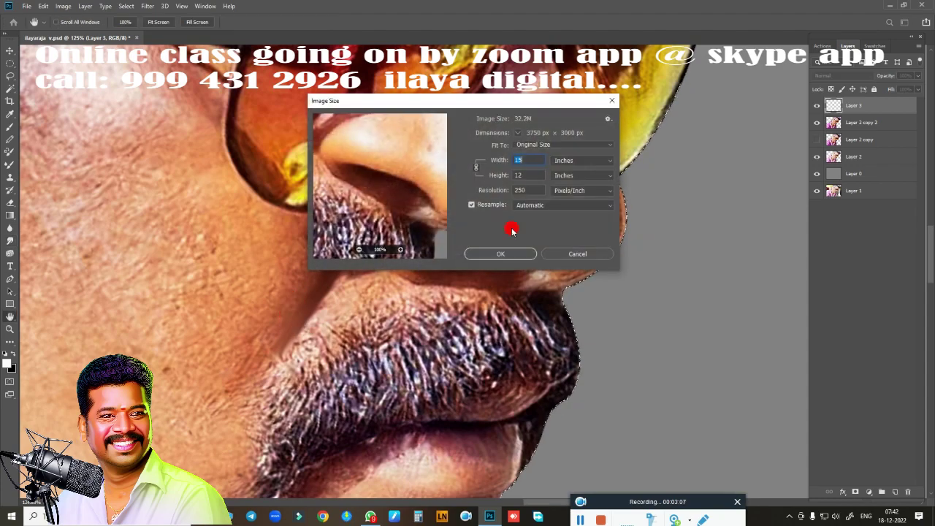
click(614, 100)
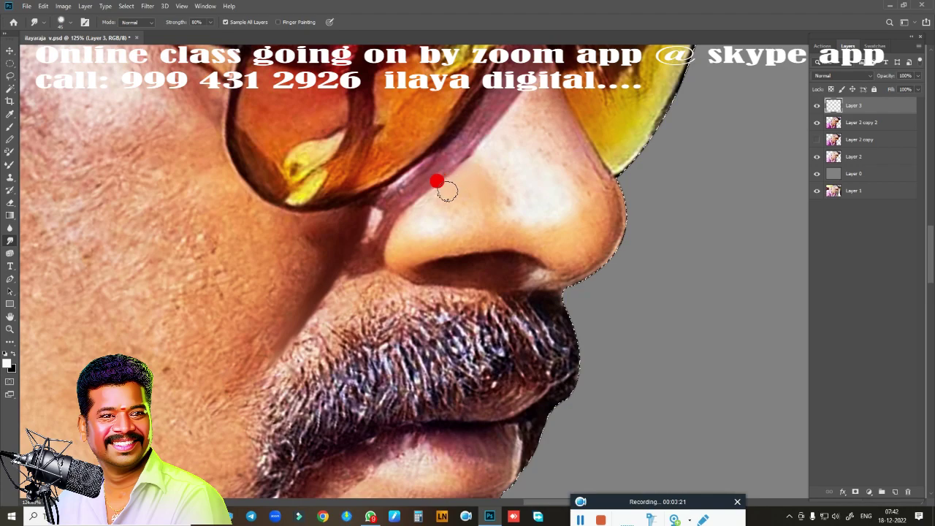
Smudge the nose side, nostril edge, upper nose edge and skin toward the moustache
mouse_move(443, 193)
mouse_down()
mouse_move(485, 198)
mouse_move(490, 209)
mouse_move(457, 209)
mouse_move(455, 183)
mouse_move(478, 178)
mouse_move(419, 217)
mouse_move(431, 242)
mouse_move(480, 227)
mouse_move(519, 236)
mouse_move(440, 240)
mouse_move(482, 234)
mouse_move(525, 242)
mouse_up()
mouse_move(393, 239)
mouse_down()
mouse_move(419, 281)
mouse_move(399, 268)
mouse_move(393, 240)
mouse_up()
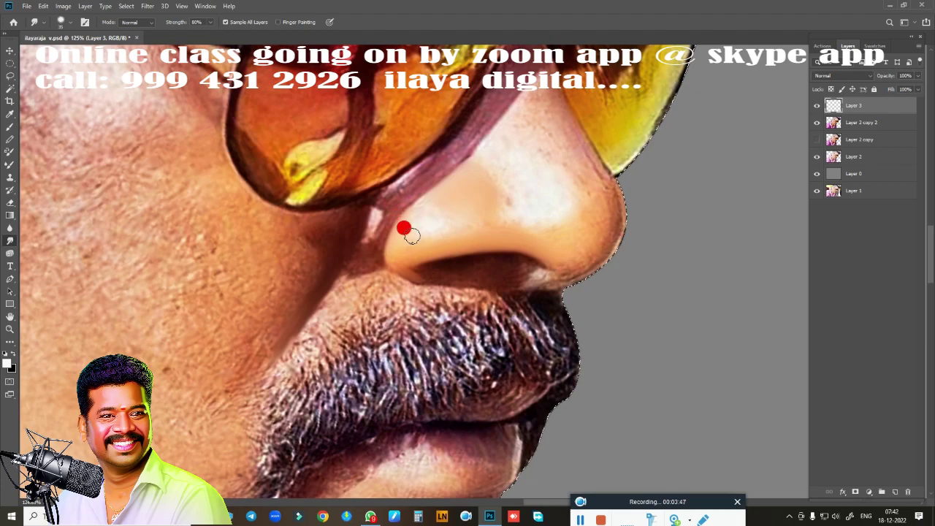
drag(412, 235, 395, 266)
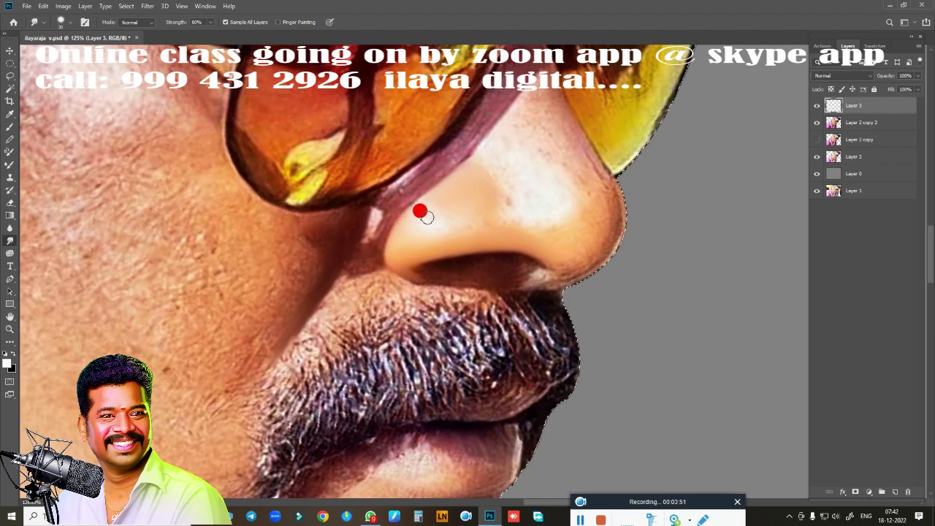
mouse_move(426, 217)
mouse_down()
mouse_move(419, 210)
mouse_move(461, 209)
mouse_move(445, 195)
mouse_move(439, 199)
mouse_move(453, 209)
mouse_move(489, 219)
mouse_up()
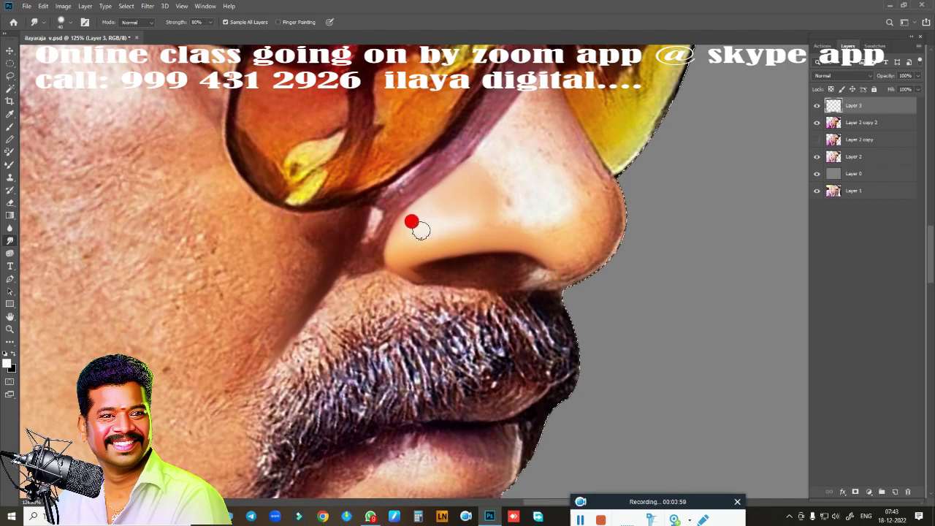
mouse_move(420, 230)
mouse_down()
mouse_move(453, 306)
mouse_move(411, 228)
mouse_move(446, 222)
mouse_move(421, 248)
mouse_move(407, 224)
mouse_move(430, 244)
mouse_move(469, 252)
mouse_move(543, 188)
mouse_move(495, 161)
mouse_move(515, 116)
mouse_move(499, 158)
mouse_move(485, 157)
mouse_move(536, 223)
mouse_move(499, 176)
mouse_move(511, 222)
mouse_move(519, 217)
mouse_move(473, 221)
mouse_move(582, 209)
mouse_move(532, 192)
mouse_move(495, 125)
mouse_move(534, 178)
mouse_move(505, 175)
mouse_move(534, 226)
mouse_move(556, 215)
mouse_move(485, 206)
mouse_move(482, 198)
mouse_move(578, 246)
mouse_move(525, 229)
mouse_move(495, 204)
mouse_move(541, 225)
mouse_move(535, 90)
mouse_up()
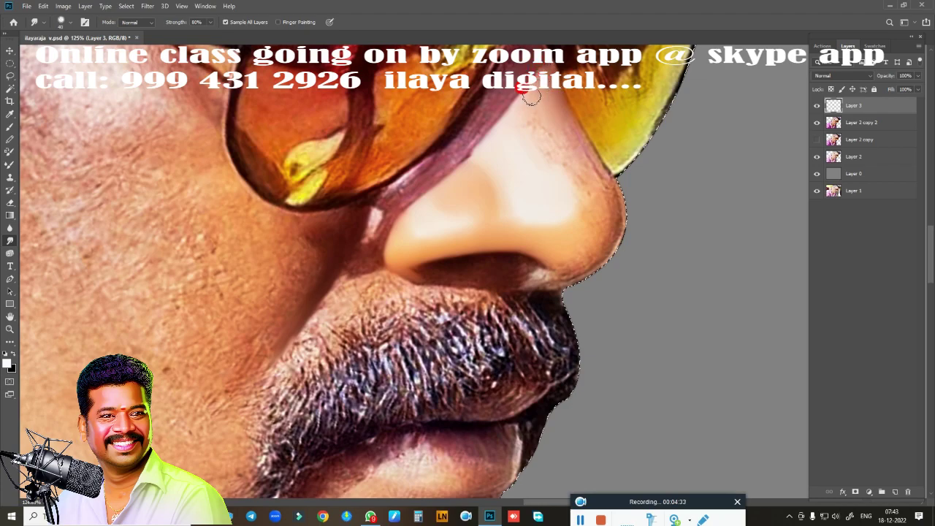
Smudge the upper nose bridge, nose tip edge and nostril into a smooth finish
mouse_move(535, 64)
mouse_down()
mouse_move(534, 115)
mouse_move(512, 94)
mouse_move(577, 186)
mouse_move(568, 180)
mouse_move(578, 161)
mouse_move(590, 236)
mouse_move(568, 257)
mouse_move(536, 242)
mouse_move(570, 263)
mouse_move(605, 228)
mouse_move(595, 240)
mouse_move(595, 202)
mouse_move(584, 207)
mouse_move(606, 200)
mouse_move(567, 132)
mouse_move(601, 190)
mouse_move(582, 156)
mouse_move(633, 208)
mouse_move(608, 208)
mouse_move(571, 271)
mouse_move(580, 272)
mouse_move(571, 260)
mouse_move(607, 217)
mouse_move(591, 183)
mouse_up()
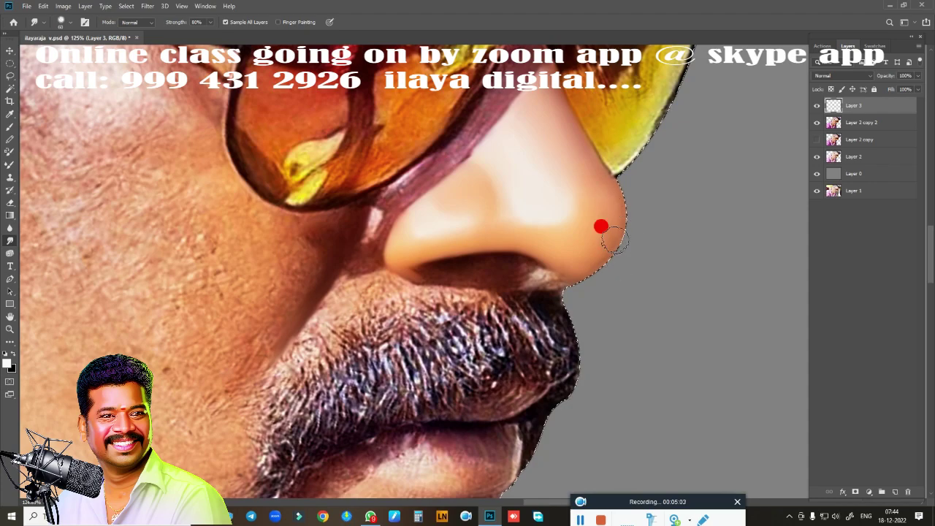
mouse_move(601, 226)
mouse_down()
mouse_move(584, 255)
mouse_move(597, 185)
mouse_up()
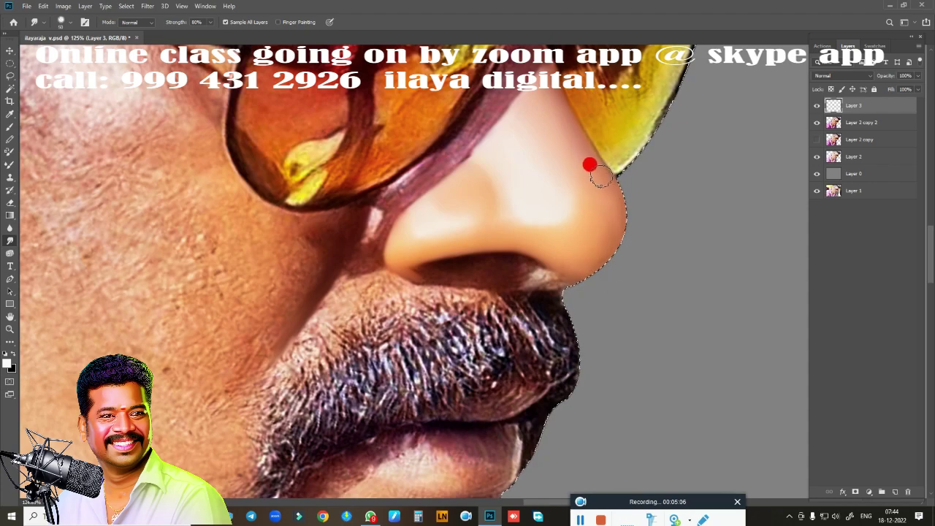
drag(601, 176, 591, 160)
mouse_move(616, 217)
mouse_down()
mouse_move(600, 198)
mouse_move(589, 236)
mouse_move(600, 205)
mouse_move(568, 154)
mouse_move(576, 192)
mouse_move(548, 230)
mouse_move(576, 182)
mouse_move(565, 251)
mouse_move(576, 261)
mouse_move(611, 260)
mouse_move(617, 221)
mouse_move(597, 264)
mouse_move(603, 212)
mouse_move(613, 245)
mouse_up()
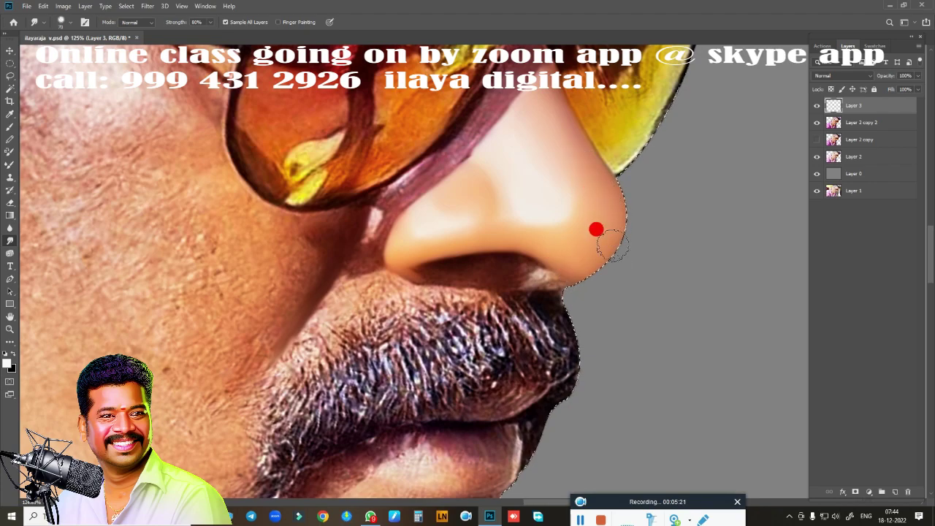
mouse_move(611, 195)
mouse_down()
mouse_move(547, 202)
mouse_move(518, 146)
mouse_move(563, 282)
mouse_move(432, 222)
mouse_move(453, 225)
mouse_up()
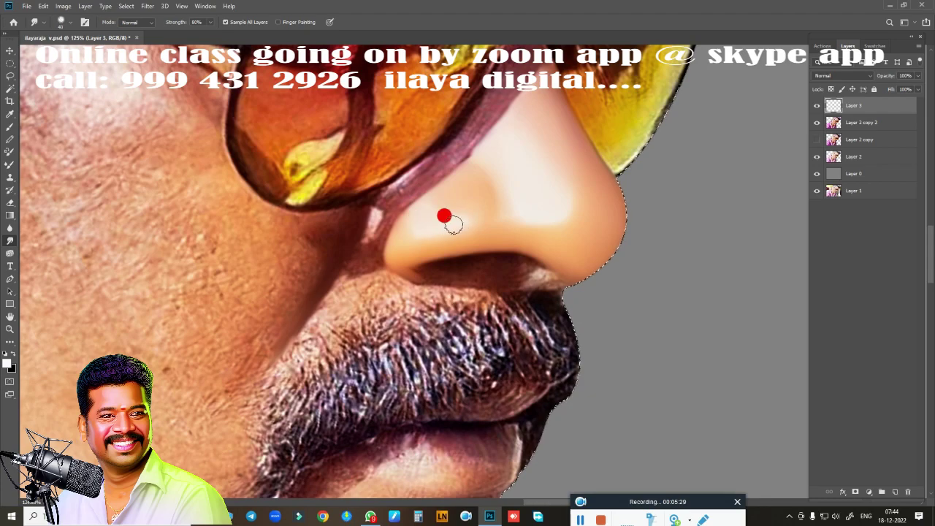
mouse_move(476, 308)
mouse_down()
mouse_move(526, 255)
mouse_move(461, 265)
mouse_move(537, 251)
mouse_move(584, 262)
mouse_move(670, 115)
mouse_up()
scroll(584, 261, up, 3)
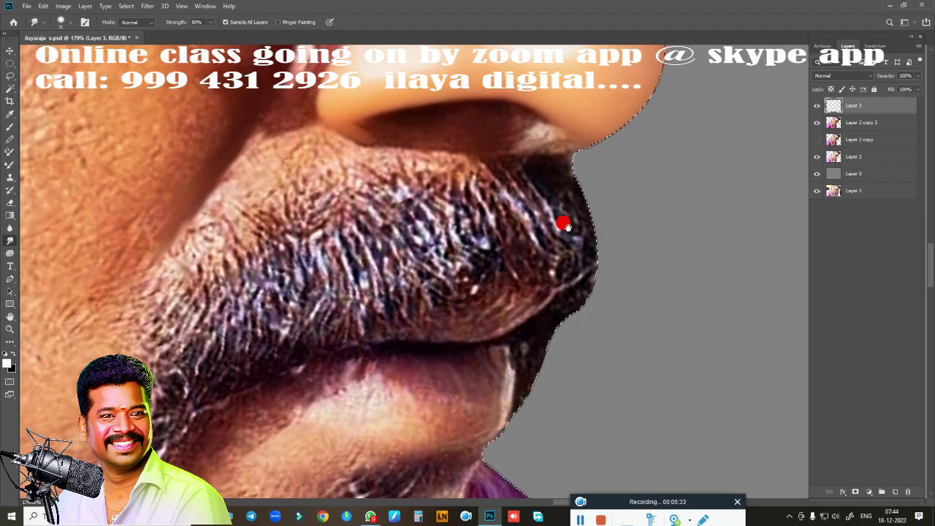
Zoom to 246%, reset the view rotation, and blend the nostril's lower edge
mouse_move(564, 221)
mouse_down()
mouse_move(589, 263)
mouse_move(656, 219)
mouse_move(658, 187)
mouse_move(635, 209)
mouse_move(646, 217)
mouse_up()
key(r)
key(Escape)
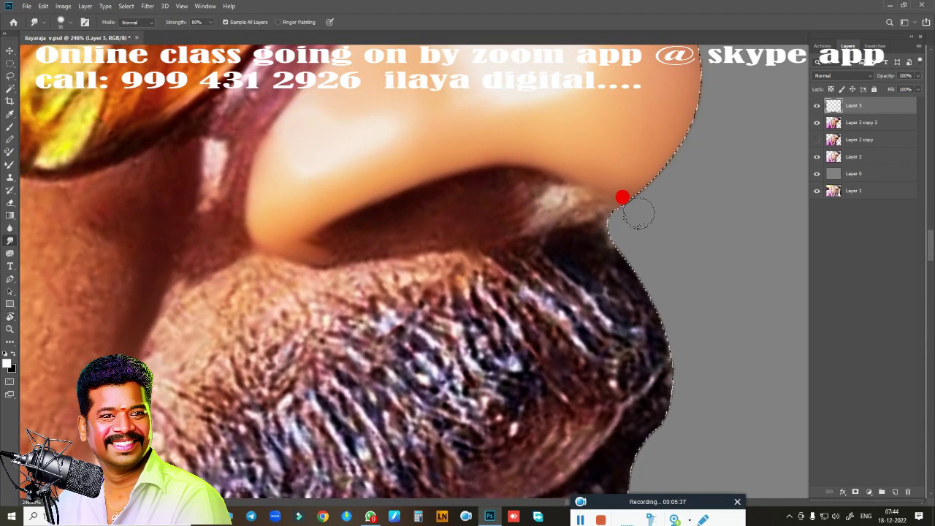
mouse_move(444, 214)
mouse_down()
mouse_move(380, 216)
mouse_move(417, 199)
mouse_move(372, 217)
mouse_up()
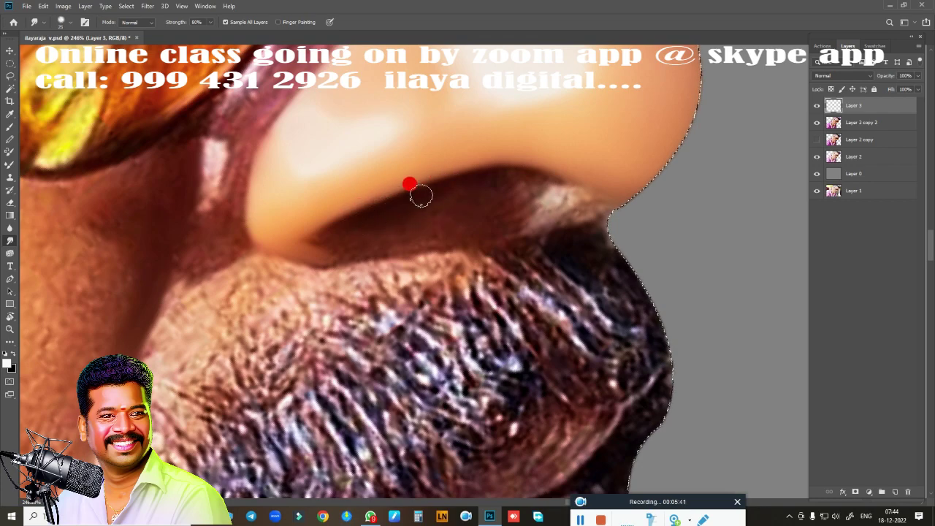
mouse_move(421, 196)
mouse_down()
mouse_move(495, 176)
mouse_move(550, 179)
mouse_move(409, 198)
mouse_move(404, 208)
mouse_up()
mouse_move(515, 182)
mouse_down()
mouse_move(307, 240)
mouse_move(307, 249)
mouse_move(424, 195)
mouse_move(501, 174)
mouse_move(492, 178)
mouse_move(537, 196)
mouse_move(340, 254)
mouse_up()
Smooth the nose tip edge and the shadow beneath the nostril
drag(280, 246, 385, 250)
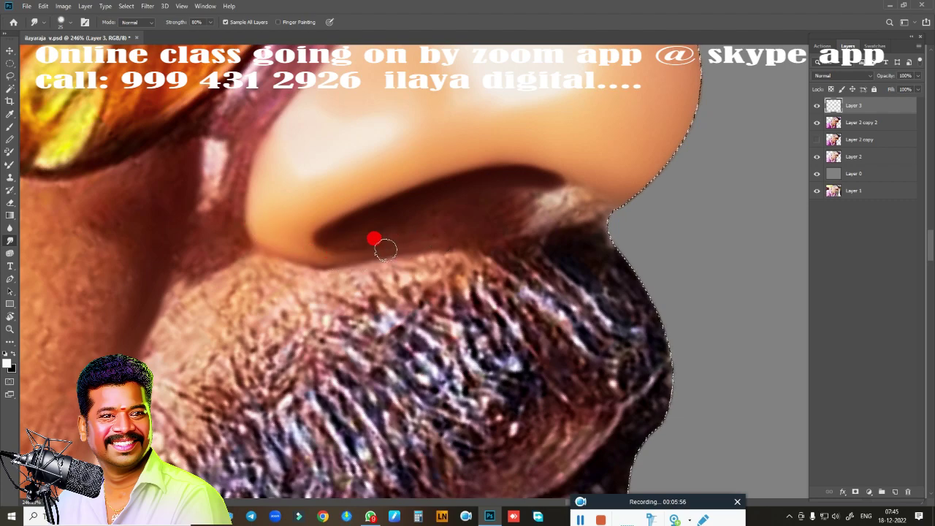
mouse_move(460, 236)
mouse_down()
mouse_move(399, 242)
mouse_move(502, 224)
mouse_move(539, 203)
mouse_move(422, 238)
mouse_up()
mouse_move(483, 225)
mouse_down()
mouse_move(423, 215)
mouse_move(463, 198)
mouse_move(557, 196)
mouse_move(364, 236)
mouse_move(518, 188)
mouse_move(605, 177)
mouse_move(577, 184)
mouse_up()
mouse_move(506, 159)
mouse_down()
mouse_move(568, 167)
mouse_move(455, 169)
mouse_move(561, 162)
mouse_move(574, 182)
mouse_move(534, 153)
mouse_move(487, 171)
mouse_move(498, 166)
mouse_up()
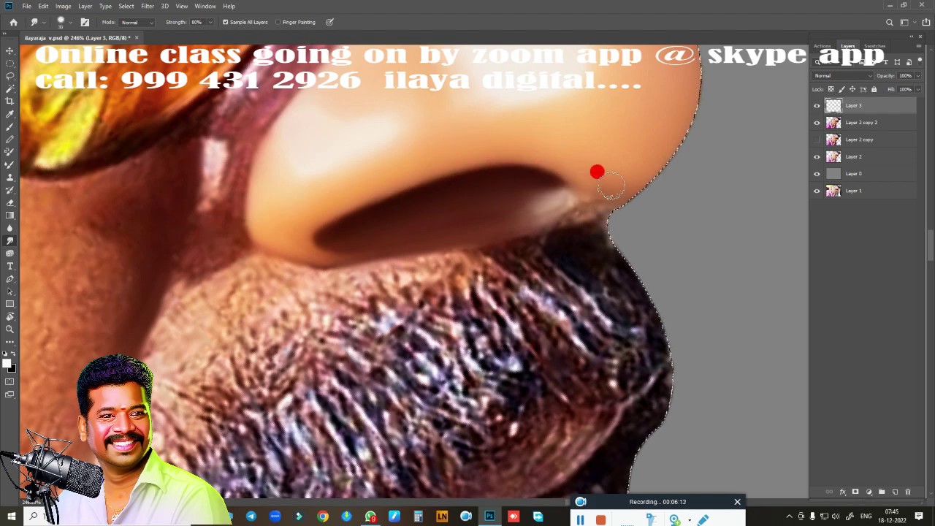
mouse_move(611, 187)
mouse_down()
mouse_move(578, 192)
mouse_move(625, 199)
mouse_move(524, 211)
mouse_move(620, 200)
mouse_move(558, 207)
mouse_up()
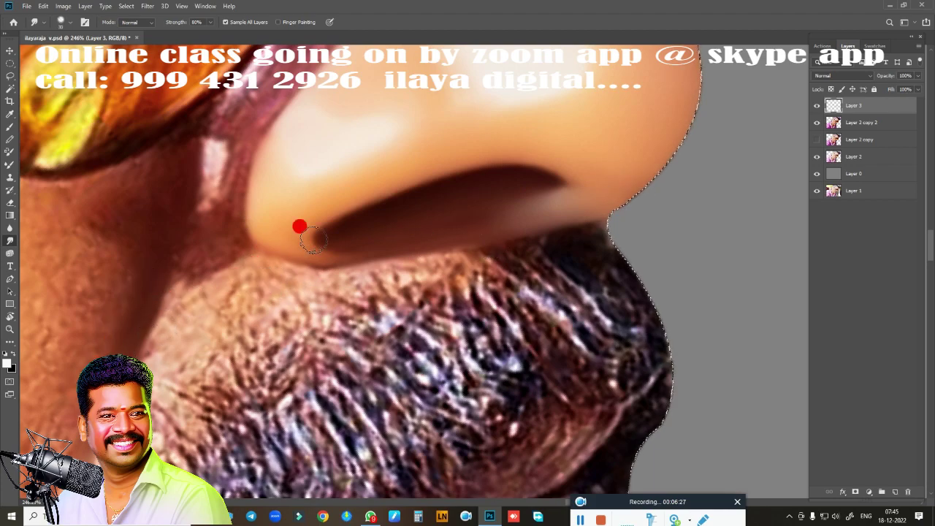
Smudge the nostril's inner corner and base into the cheek, and the skin beside the nose and eye
mouse_move(300, 237)
mouse_down()
mouse_move(270, 205)
mouse_move(225, 277)
mouse_move(229, 322)
mouse_move(266, 233)
mouse_move(255, 206)
mouse_up()
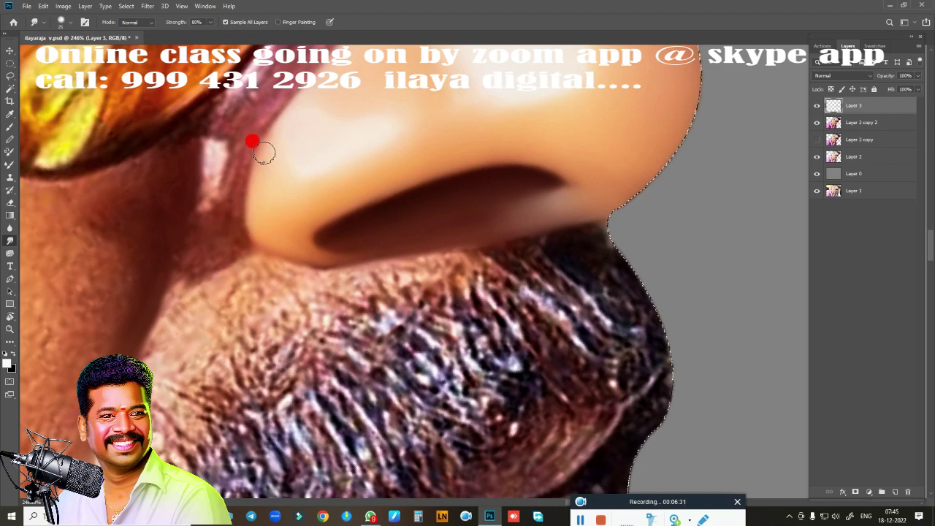
drag(280, 125, 220, 289)
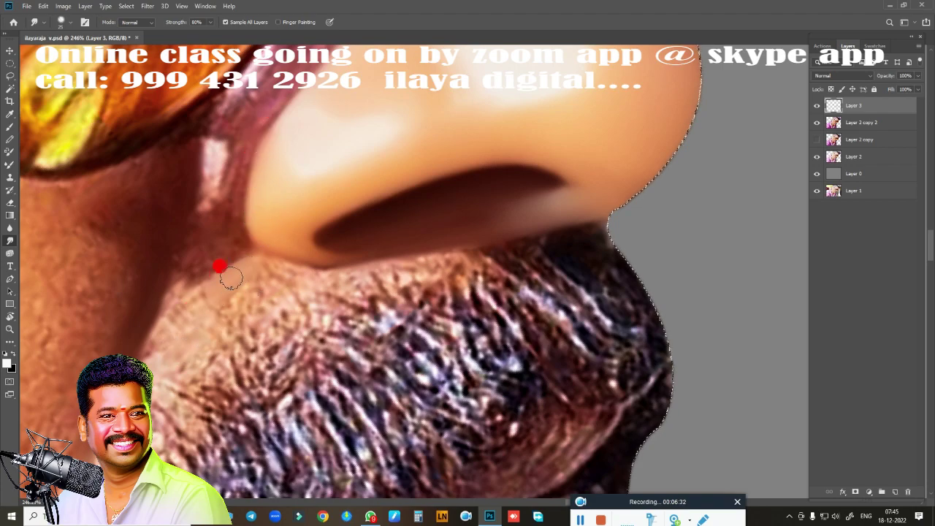
mouse_move(293, 280)
mouse_down()
mouse_move(348, 278)
mouse_move(461, 249)
mouse_up()
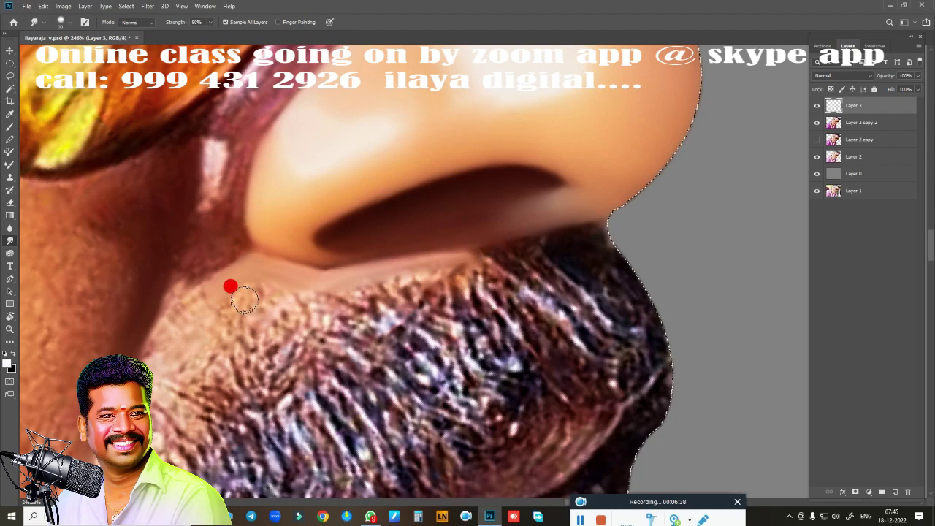
mouse_move(270, 318)
mouse_down()
mouse_move(232, 280)
mouse_move(205, 315)
mouse_move(242, 292)
mouse_move(282, 290)
mouse_move(267, 273)
mouse_move(315, 286)
mouse_move(323, 273)
mouse_move(348, 271)
mouse_move(297, 274)
mouse_move(236, 297)
mouse_move(219, 328)
mouse_move(270, 294)
mouse_move(278, 310)
mouse_move(153, 300)
mouse_move(161, 325)
mouse_move(136, 328)
mouse_move(129, 344)
mouse_move(154, 253)
mouse_move(160, 380)
mouse_move(145, 404)
mouse_move(192, 345)
mouse_move(225, 372)
mouse_move(242, 328)
mouse_move(252, 338)
mouse_move(417, 246)
mouse_move(361, 273)
mouse_move(397, 221)
mouse_move(389, 252)
mouse_move(334, 268)
mouse_move(336, 215)
mouse_move(326, 370)
mouse_move(385, 243)
mouse_move(345, 168)
mouse_move(368, 115)
mouse_move(393, 89)
mouse_move(328, 109)
mouse_move(382, 83)
mouse_move(412, 97)
mouse_up()
scroll(417, 246, up, 2)
mouse_move(356, 136)
mouse_down()
mouse_move(344, 217)
mouse_move(328, 187)
mouse_move(351, 183)
mouse_move(330, 167)
mouse_move(355, 183)
mouse_move(333, 216)
mouse_move(294, 354)
mouse_move(300, 307)
mouse_move(278, 361)
mouse_move(279, 334)
mouse_move(334, 261)
mouse_move(334, 147)
mouse_move(256, 129)
mouse_up()
mouse_move(219, 91)
mouse_down()
mouse_move(241, 94)
mouse_move(196, 85)
mouse_move(303, 92)
mouse_move(219, 165)
mouse_move(218, 134)
mouse_move(244, 131)
mouse_move(213, 258)
mouse_move(238, 268)
mouse_move(224, 246)
mouse_move(249, 261)
mouse_move(288, 199)
mouse_move(490, 184)
mouse_move(410, 345)
mouse_move(417, 306)
mouse_up()
Pan down to the moustache and erase stray smudged paint along its upper edge
scroll(417, 306, down, 2)
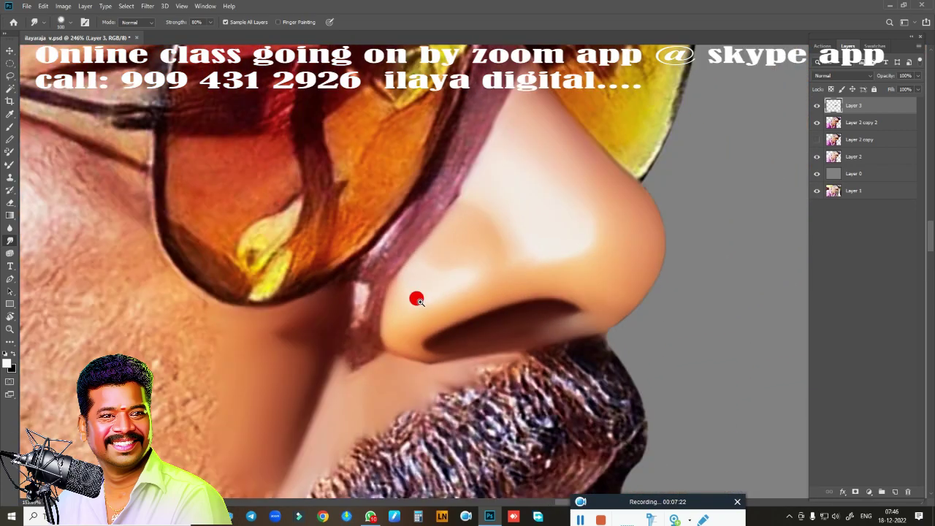
scroll(416, 297, down, 1)
scroll(420, 263, down, 1)
scroll(417, 219, down, 1)
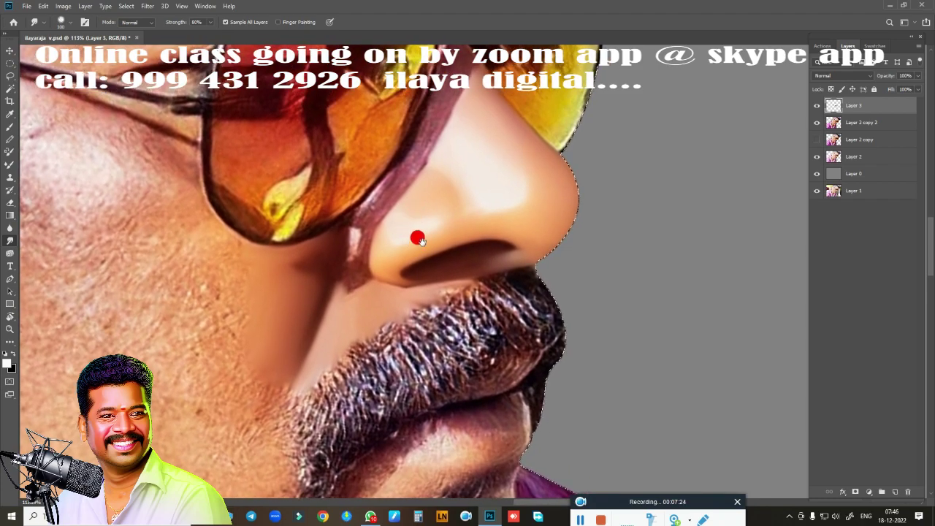
drag(417, 212, 368, 242)
key(e)
mouse_move(351, 347)
mouse_down()
mouse_move(334, 341)
mouse_move(286, 355)
mouse_move(317, 327)
mouse_up()
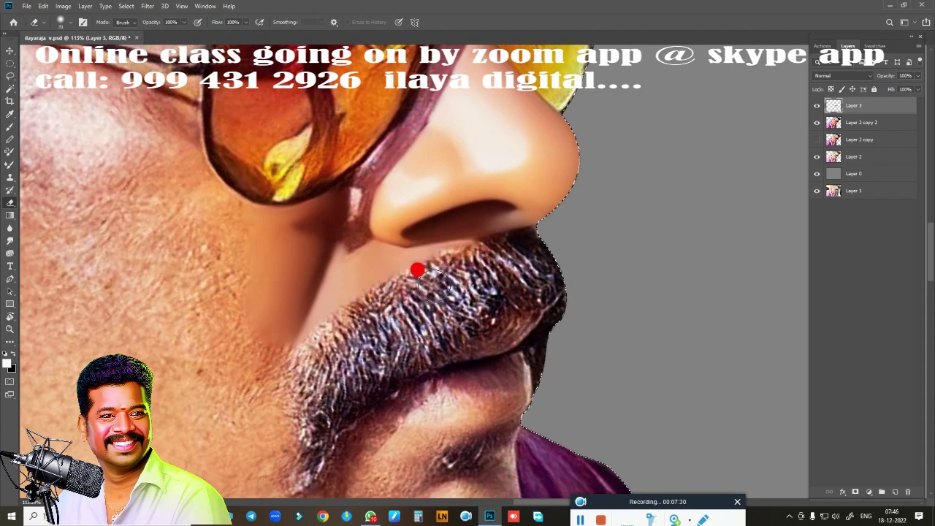
drag(383, 299, 432, 291)
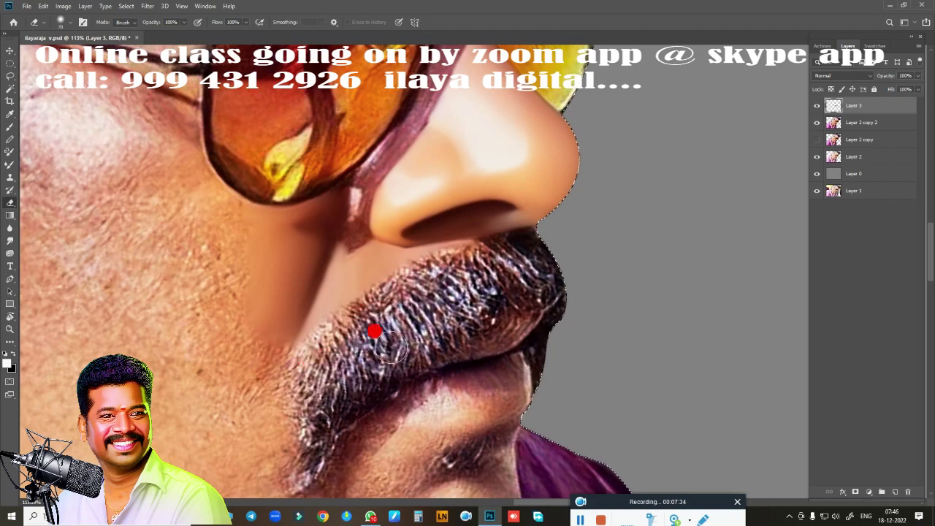
drag(340, 309, 365, 426)
Switch to the Smudge tool and blend the nose edge and the glasses frame beside the bridge
key(r)
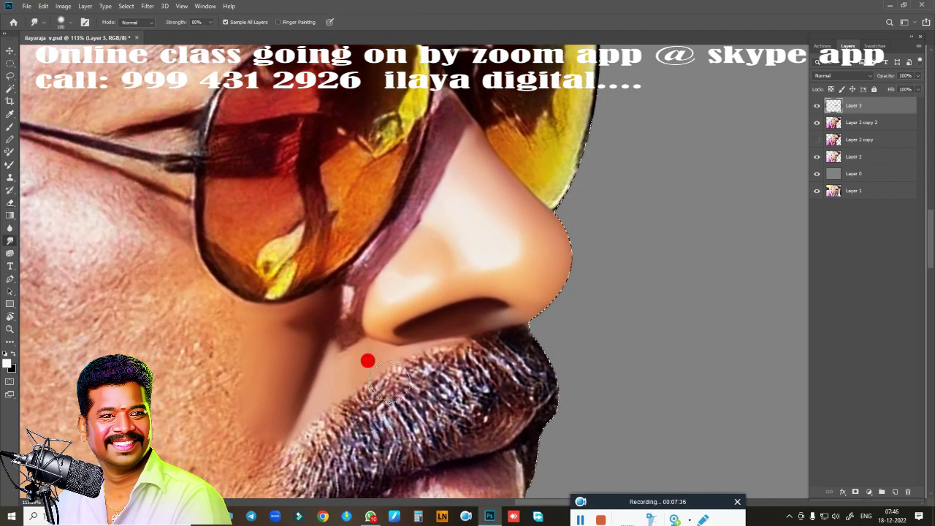
mouse_move(387, 380)
mouse_down()
mouse_move(391, 329)
mouse_move(442, 153)
mouse_move(442, 110)
mouse_up()
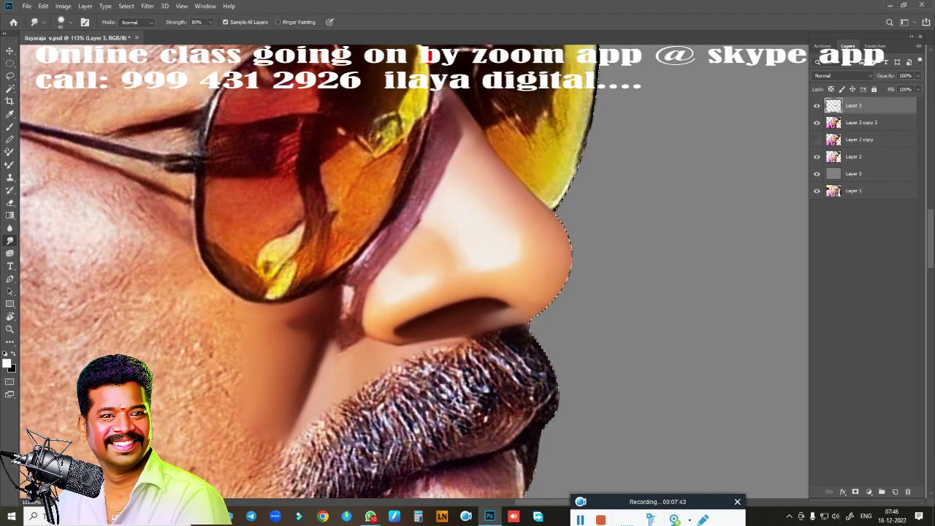
mouse_move(474, 147)
mouse_down()
mouse_move(454, 110)
mouse_move(434, 136)
mouse_move(437, 154)
mouse_move(403, 188)
mouse_move(426, 146)
mouse_move(371, 247)
mouse_move(359, 242)
mouse_move(432, 141)
mouse_up()
mouse_move(355, 241)
mouse_down()
mouse_move(350, 261)
mouse_move(361, 272)
mouse_move(335, 284)
mouse_move(350, 319)
mouse_up()
Smooth the shadow in the nose crease and the cheek skin below the glasses
drag(316, 366, 331, 328)
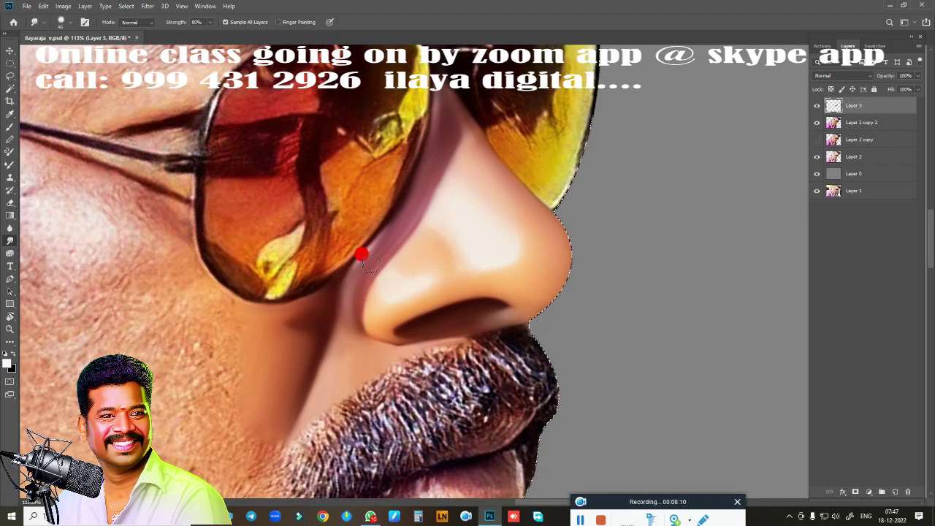
drag(370, 266, 373, 256)
mouse_move(329, 293)
mouse_down()
mouse_move(302, 355)
mouse_move(290, 313)
mouse_up()
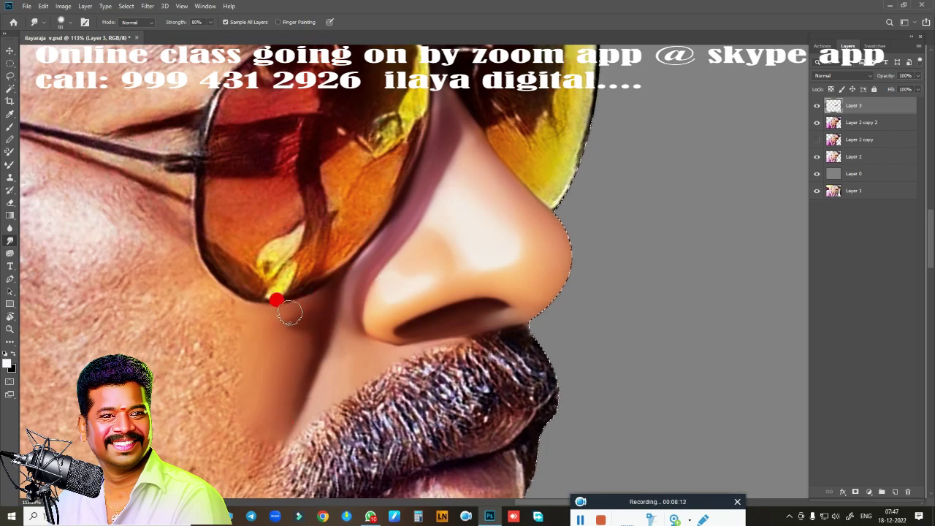
scroll(449, 278, down, 2)
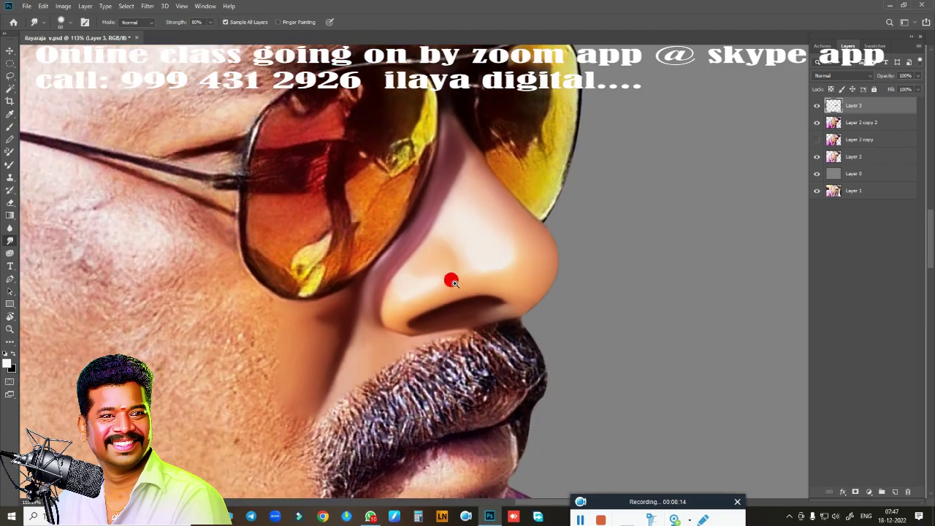
scroll(467, 307, down, 3)
scroll(456, 318, up, 2)
scroll(487, 292, up, 1)
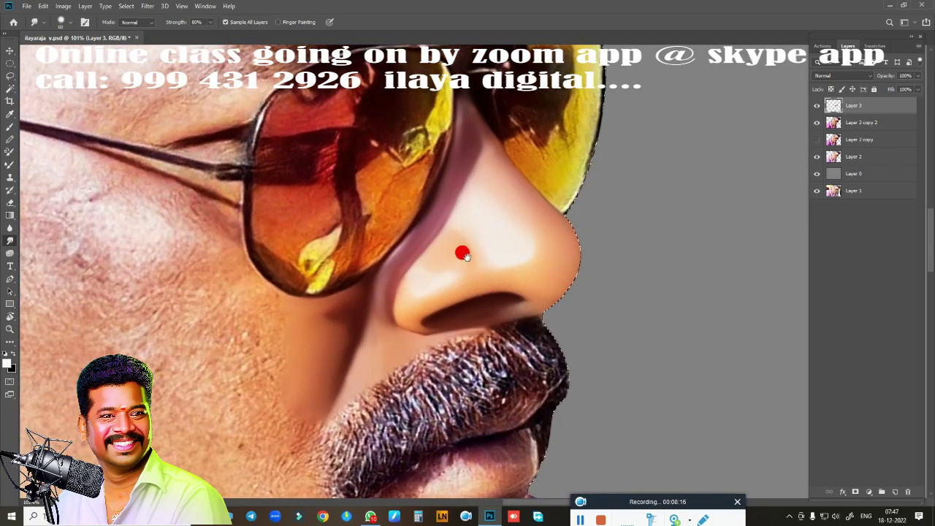
scroll(461, 253, up, 2)
scroll(484, 263, up, 1)
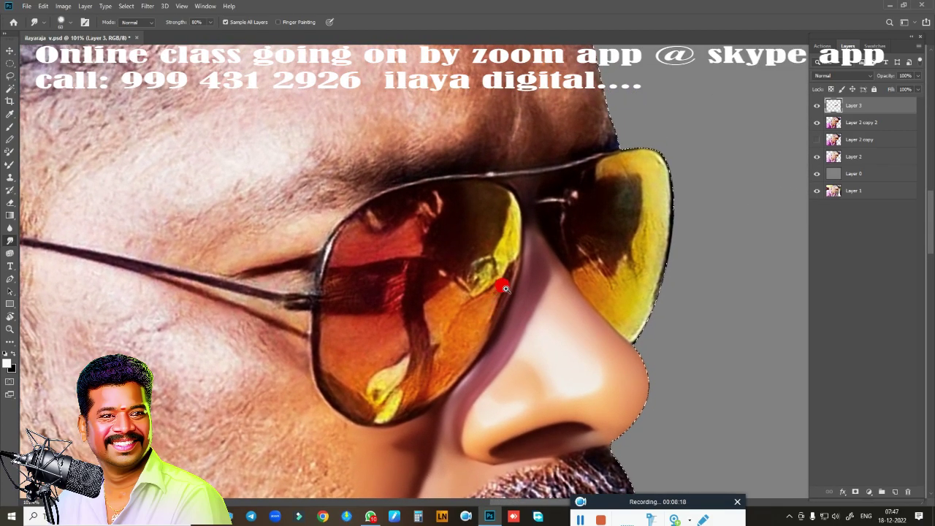
Smudge the hair, frame edge, top edge and dark area of the far sunglass lens
scroll(502, 268, up, 1)
drag(588, 223, 494, 236)
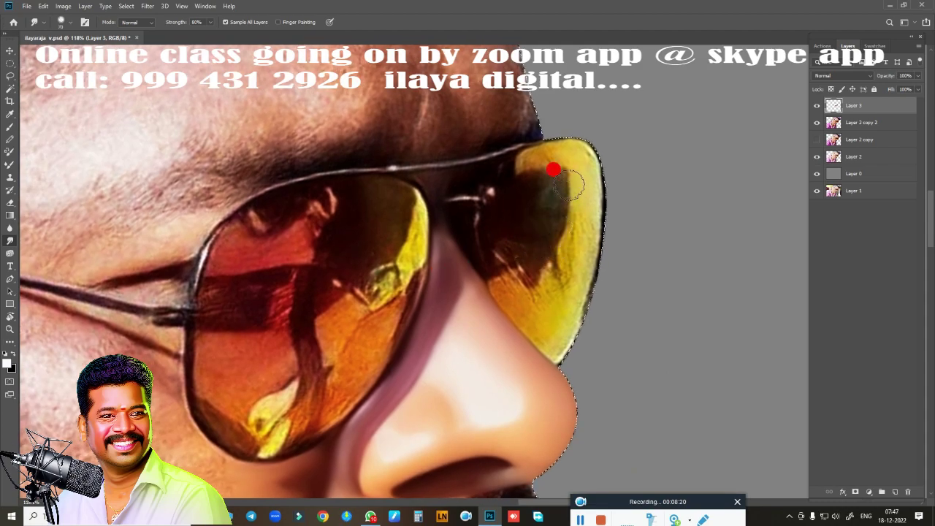
mouse_move(518, 143)
mouse_down()
mouse_move(577, 125)
mouse_move(582, 278)
mouse_move(551, 317)
mouse_move(516, 301)
mouse_move(483, 267)
mouse_up()
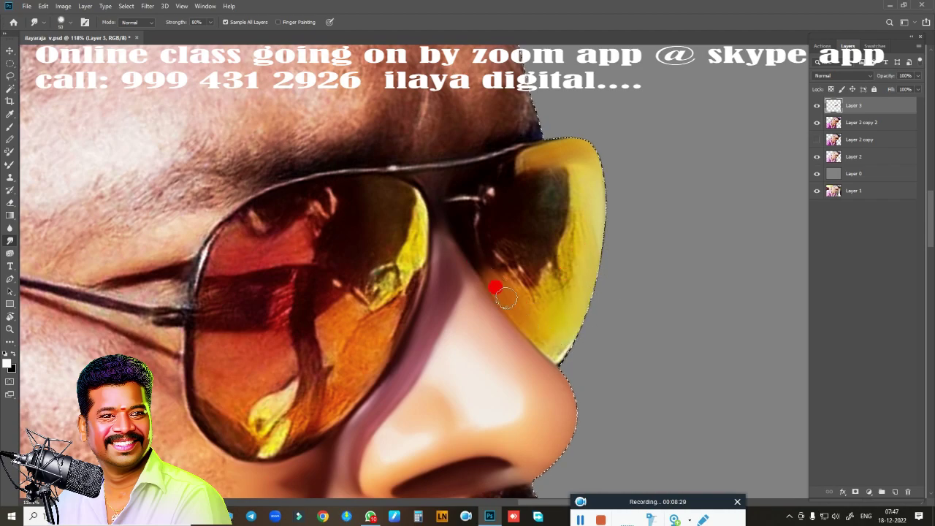
drag(526, 321, 543, 342)
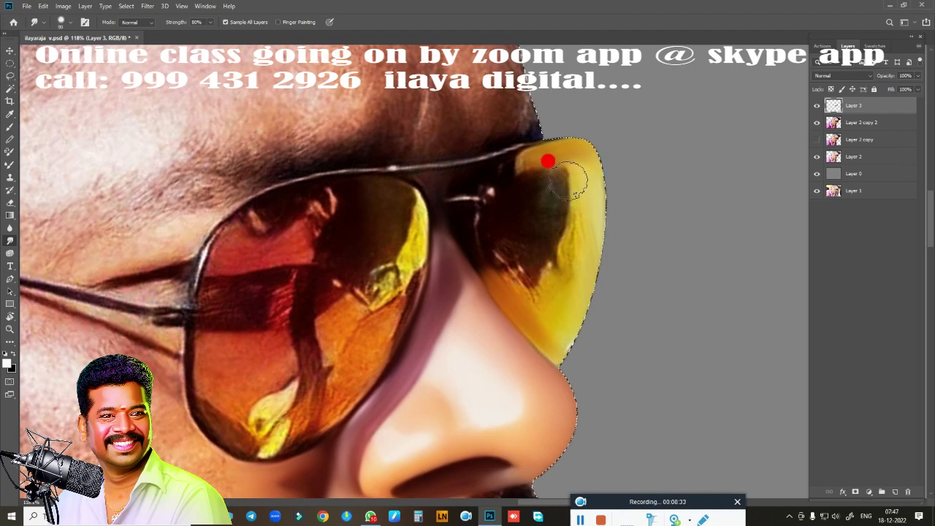
mouse_move(547, 157)
mouse_down()
mouse_move(493, 150)
mouse_move(516, 141)
mouse_move(553, 188)
mouse_move(563, 175)
mouse_move(534, 230)
mouse_move(502, 230)
mouse_move(503, 211)
mouse_move(480, 228)
mouse_move(481, 250)
mouse_move(457, 197)
mouse_move(486, 191)
mouse_up()
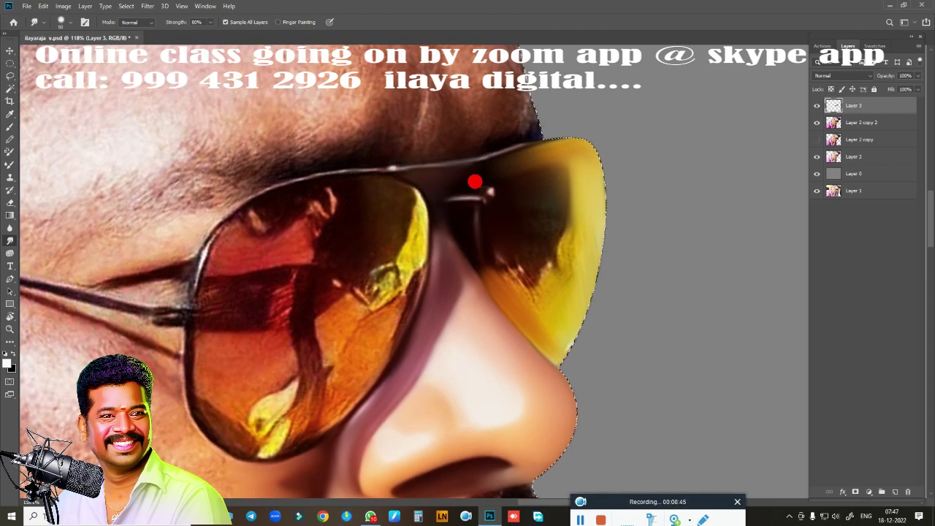
mouse_move(521, 254)
mouse_down()
mouse_move(500, 248)
mouse_move(516, 267)
mouse_move(526, 237)
mouse_move(564, 228)
mouse_move(556, 265)
mouse_move(565, 278)
mouse_move(581, 202)
mouse_move(550, 300)
mouse_move(509, 256)
mouse_move(599, 359)
mouse_move(307, 223)
mouse_move(242, 227)
mouse_move(196, 272)
mouse_move(230, 199)
mouse_up()
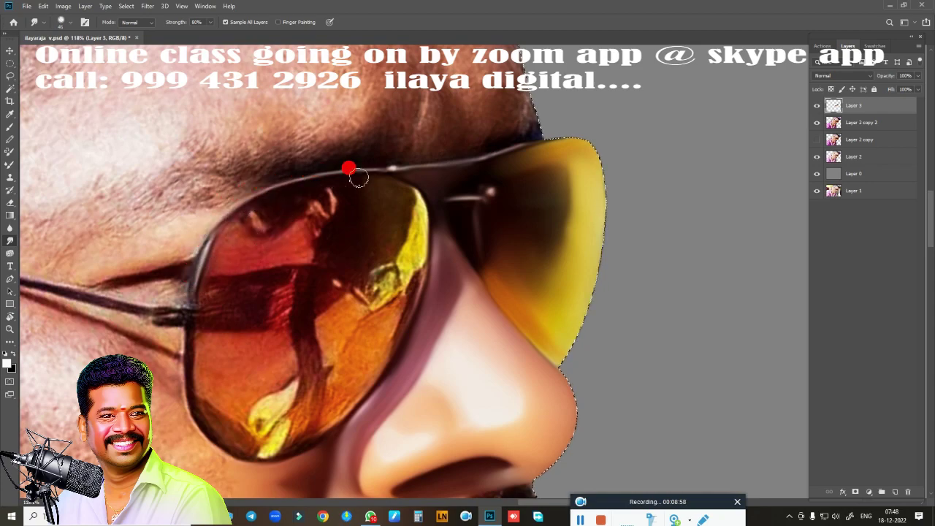
Smear the near lens rim and its reflections into smooth glass
mouse_move(243, 307)
mouse_down()
mouse_move(204, 256)
mouse_move(194, 336)
mouse_move(211, 436)
mouse_up()
drag(331, 345, 255, 306)
mouse_move(255, 305)
mouse_down()
mouse_move(228, 345)
mouse_move(262, 342)
mouse_move(210, 391)
mouse_move(287, 358)
mouse_up()
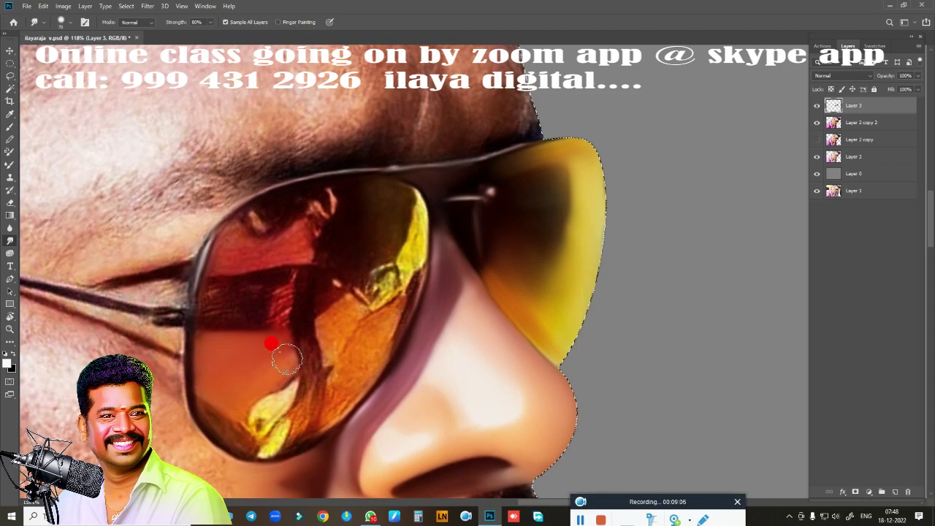
mouse_move(228, 291)
mouse_down()
mouse_move(237, 223)
mouse_move(239, 234)
mouse_move(298, 247)
mouse_up()
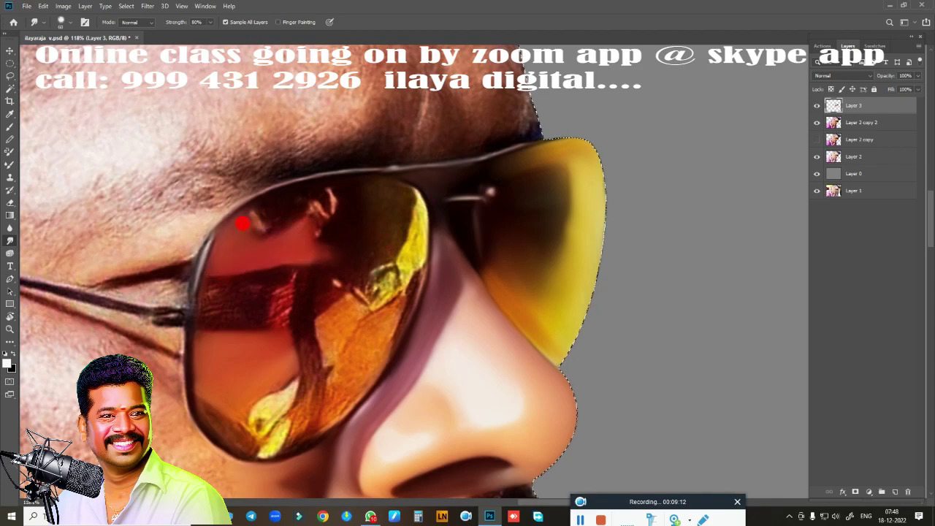
mouse_move(248, 227)
mouse_down()
mouse_move(322, 194)
mouse_move(303, 199)
mouse_move(341, 212)
mouse_move(334, 232)
mouse_move(351, 226)
mouse_move(265, 230)
mouse_move(328, 194)
mouse_move(386, 203)
mouse_move(386, 230)
mouse_move(366, 246)
mouse_move(259, 255)
mouse_move(342, 231)
mouse_move(284, 242)
mouse_move(292, 209)
mouse_move(341, 202)
mouse_move(354, 216)
mouse_up()
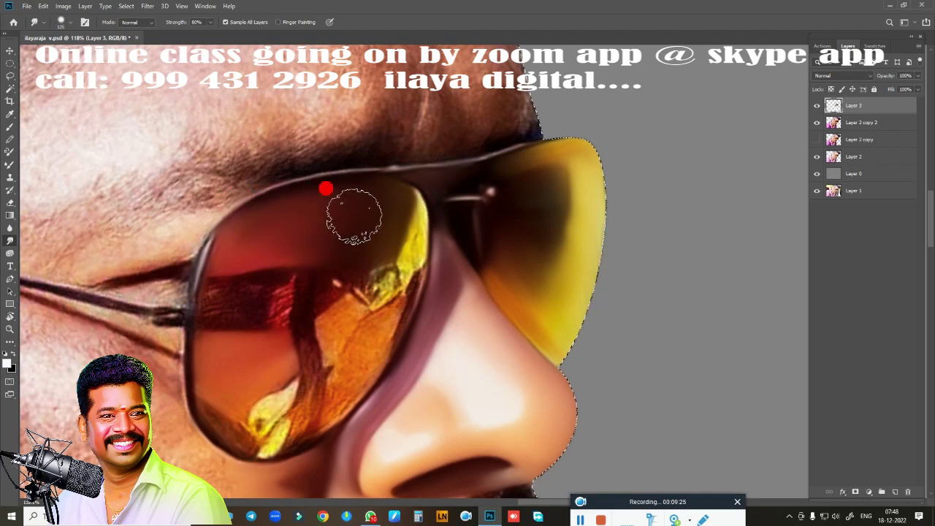
scroll(477, 289, down, 1)
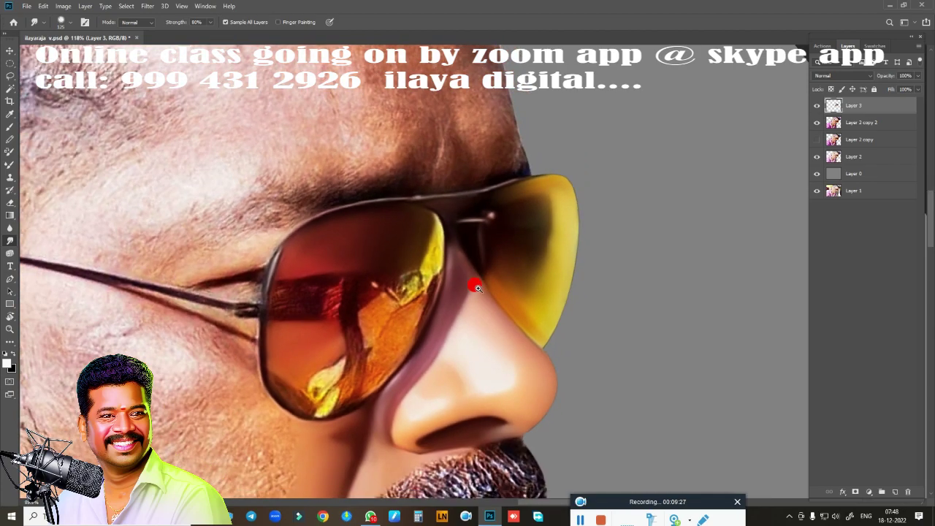
scroll(477, 289, down, 2)
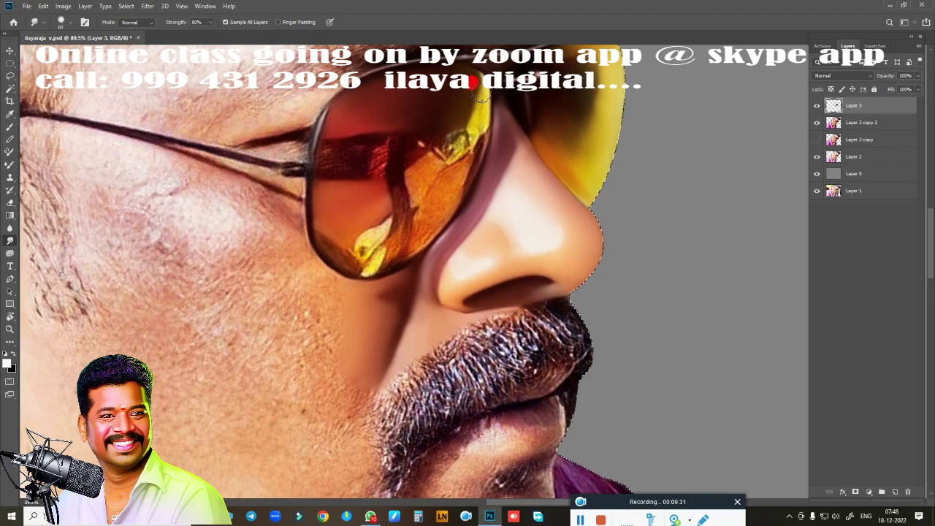
Deselect the cut-out and smear the yellow highlight across the top of the lens
key(ctrl+d)
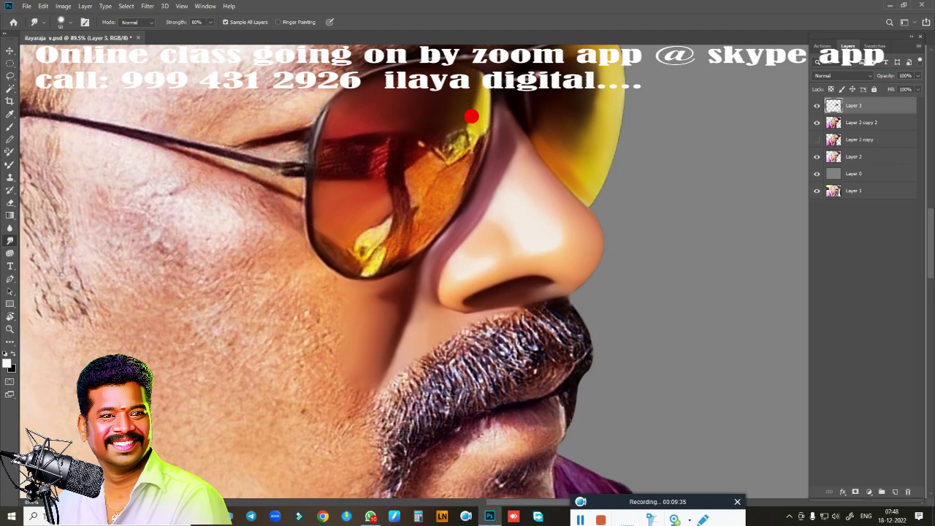
mouse_move(470, 155)
mouse_down()
mouse_move(453, 185)
mouse_move(427, 179)
mouse_move(452, 123)
mouse_move(445, 144)
mouse_move(473, 131)
mouse_move(460, 163)
mouse_move(451, 167)
mouse_move(422, 140)
mouse_move(368, 163)
mouse_up()
mouse_move(326, 136)
mouse_down()
mouse_move(375, 138)
mouse_move(391, 147)
mouse_move(315, 148)
mouse_move(382, 164)
mouse_move(393, 155)
mouse_move(369, 152)
mouse_move(411, 131)
mouse_move(427, 107)
mouse_move(355, 133)
mouse_move(411, 144)
mouse_move(397, 136)
mouse_move(360, 152)
mouse_move(375, 167)
mouse_move(390, 165)
mouse_move(324, 174)
mouse_move(344, 250)
mouse_move(330, 228)
mouse_move(370, 259)
mouse_move(394, 252)
mouse_move(380, 264)
mouse_move(355, 257)
mouse_move(421, 228)
mouse_move(406, 231)
mouse_move(387, 195)
mouse_up()
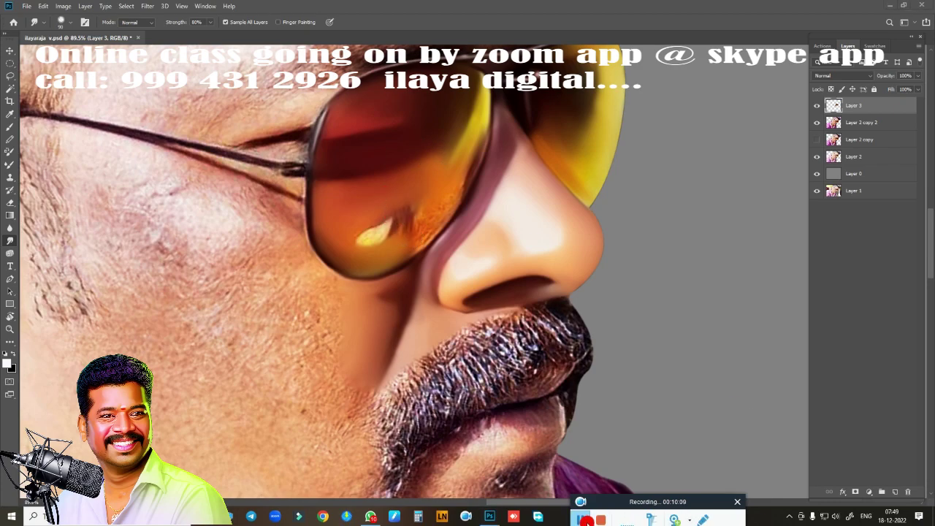
Soften the near lens's orange and yellow highlights and upper band, then fit the image on screen
mouse_move(477, 282)
mouse_down()
mouse_move(503, 207)
mouse_move(498, 255)
mouse_move(495, 238)
mouse_move(444, 230)
mouse_up()
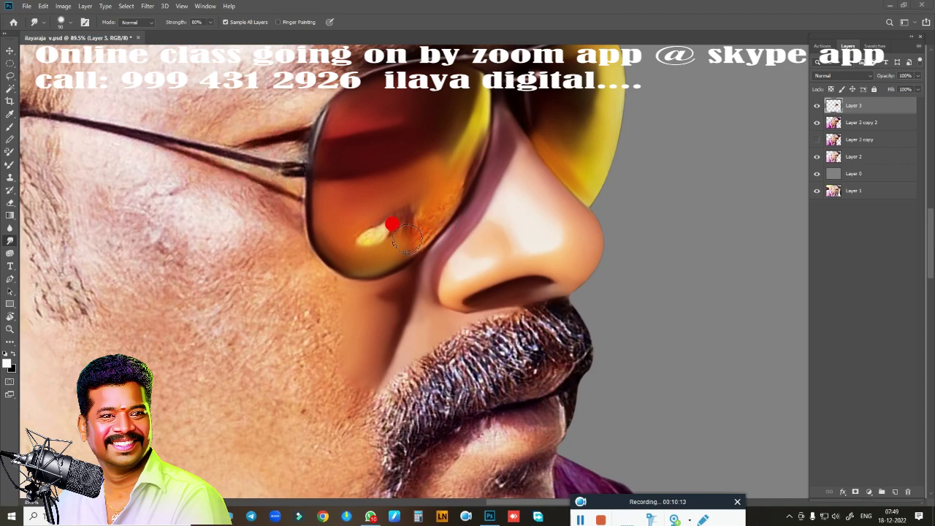
mouse_move(406, 236)
mouse_down()
mouse_move(416, 233)
mouse_move(386, 209)
mouse_move(407, 203)
mouse_move(382, 222)
mouse_move(446, 192)
mouse_up()
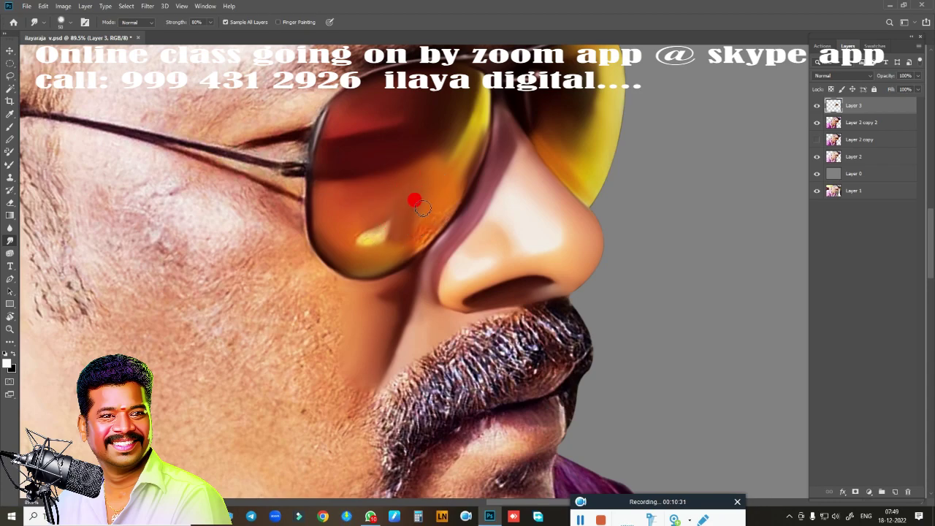
drag(453, 195, 432, 223)
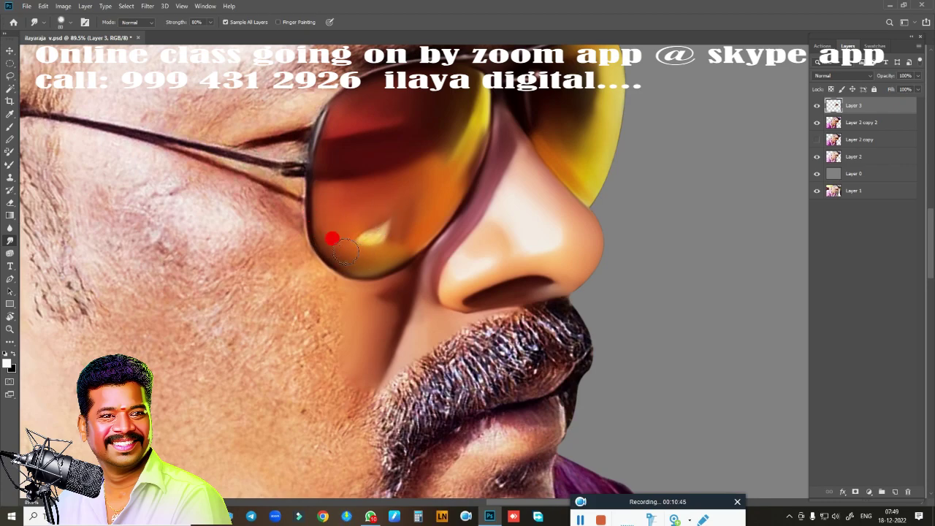
mouse_move(393, 250)
mouse_down()
mouse_move(347, 255)
mouse_move(379, 262)
mouse_up()
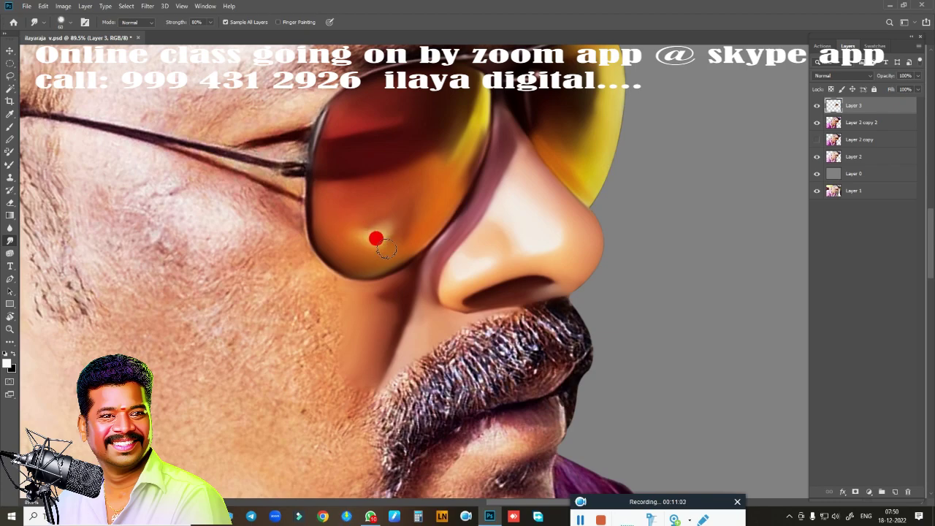
drag(390, 225, 407, 208)
drag(356, 230, 417, 223)
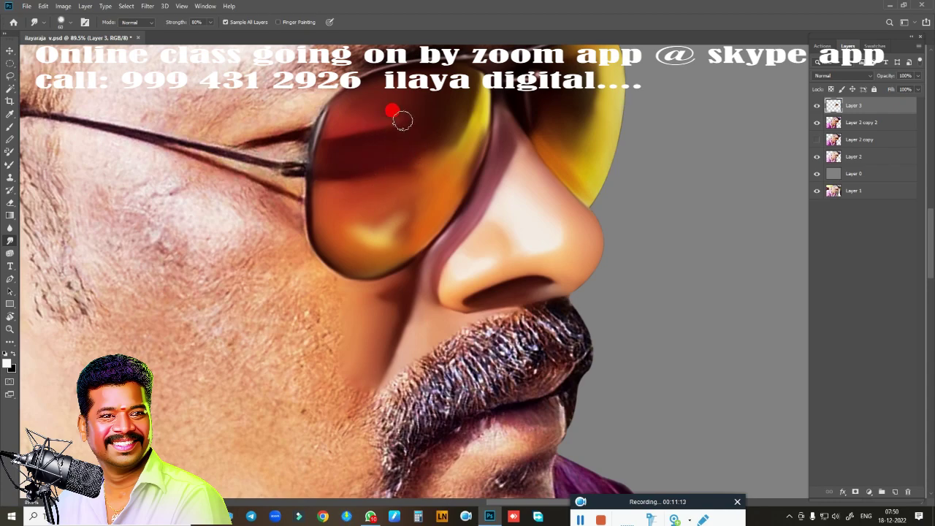
drag(402, 121, 373, 109)
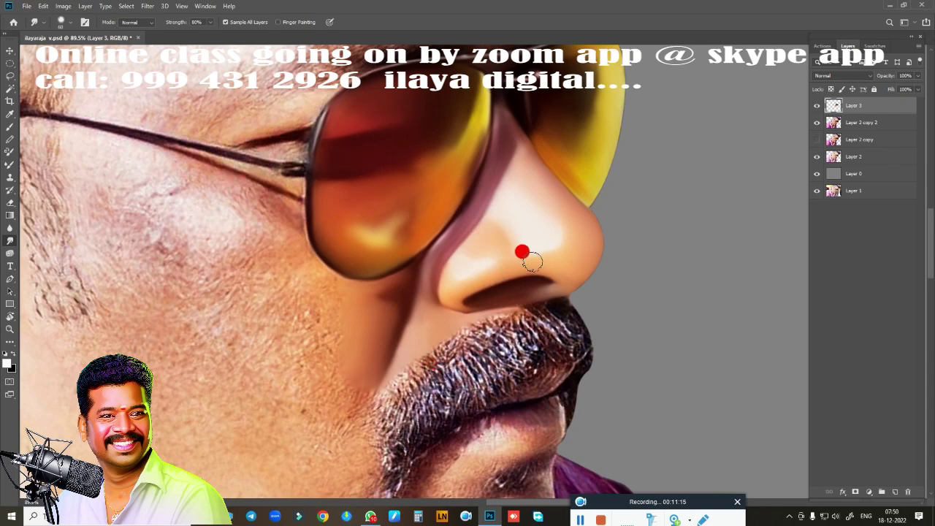
key(ctrl+0)
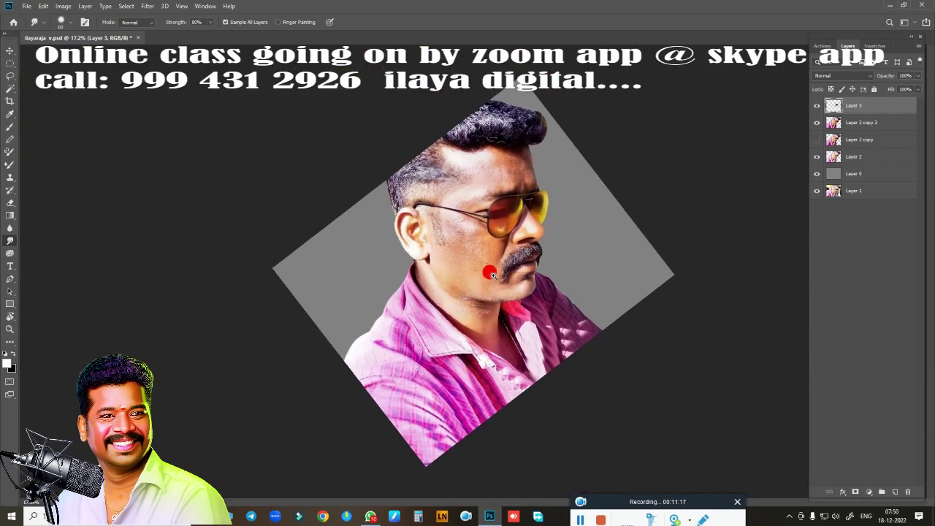
Zoom into the face, smudge the forehead smooth and pale, and load the head outline selection
drag(491, 274, 516, 288)
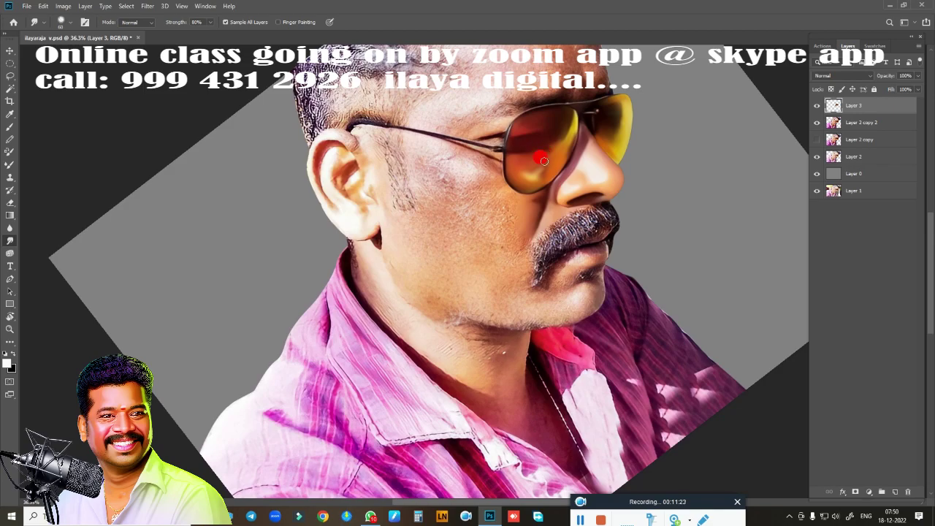
drag(508, 247, 484, 362)
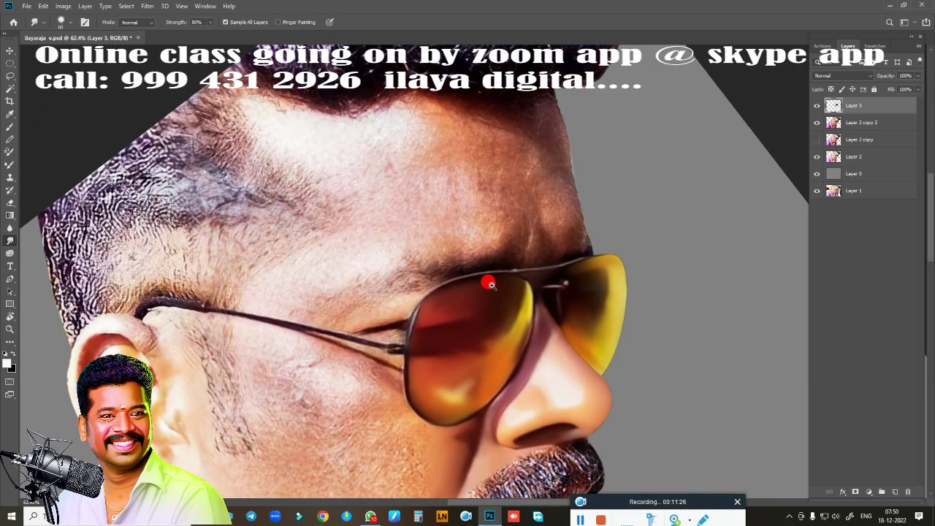
mouse_move(490, 284)
mouse_down()
mouse_move(505, 253)
mouse_move(504, 274)
mouse_up()
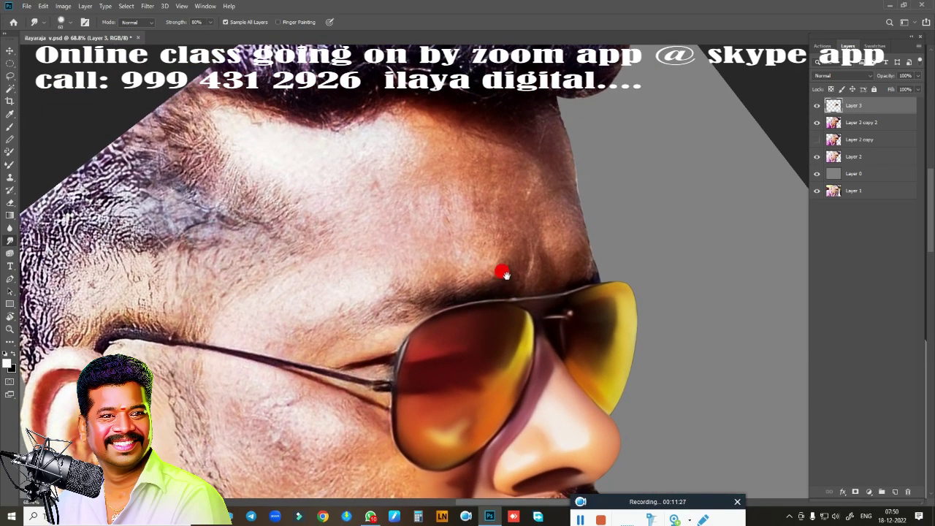
mouse_move(520, 204)
mouse_down()
mouse_move(286, 153)
mouse_move(303, 156)
mouse_move(292, 159)
mouse_move(262, 148)
mouse_move(238, 125)
mouse_move(306, 145)
mouse_move(276, 136)
mouse_move(256, 147)
mouse_move(307, 188)
mouse_move(372, 141)
mouse_move(376, 163)
mouse_move(353, 215)
mouse_move(341, 211)
mouse_move(345, 261)
mouse_move(255, 318)
mouse_move(278, 292)
mouse_move(288, 311)
mouse_move(277, 317)
mouse_move(424, 226)
mouse_move(401, 132)
mouse_move(388, 138)
mouse_move(422, 147)
mouse_move(428, 130)
mouse_move(455, 132)
mouse_up()
click(833, 114)
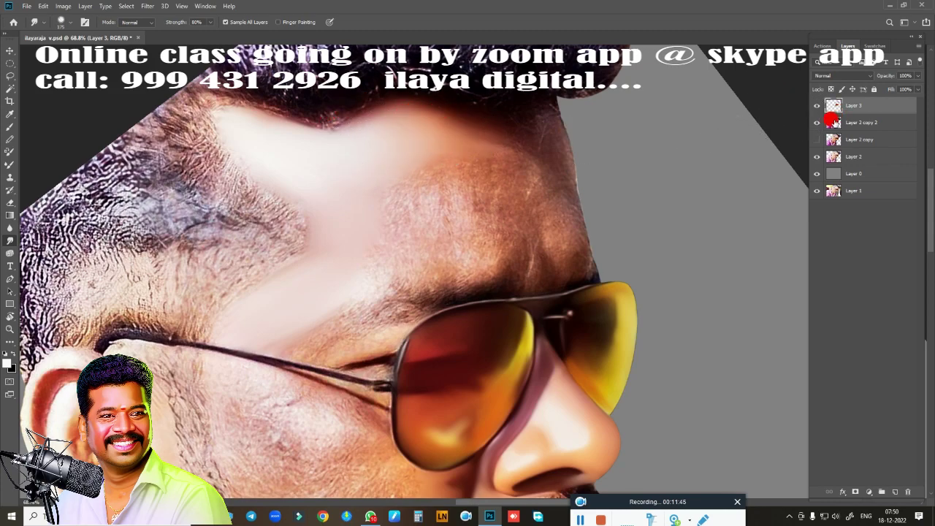
Restore the head selection and smear the eyebrow hair and forehead near the glasses smooth
ctrl+click(833, 122)
mouse_move(511, 163)
mouse_down()
mouse_move(493, 154)
mouse_move(468, 112)
mouse_move(505, 96)
mouse_move(570, 100)
mouse_move(518, 107)
mouse_move(524, 125)
mouse_move(549, 142)
mouse_move(580, 121)
mouse_move(524, 156)
mouse_move(501, 121)
mouse_move(457, 160)
mouse_move(436, 120)
mouse_move(475, 129)
mouse_move(524, 182)
mouse_move(542, 233)
mouse_move(574, 230)
mouse_move(548, 188)
mouse_move(565, 150)
mouse_move(513, 103)
mouse_move(580, 139)
mouse_move(501, 167)
mouse_move(541, 152)
mouse_move(521, 165)
mouse_move(514, 129)
mouse_move(538, 184)
mouse_move(528, 106)
mouse_move(489, 104)
mouse_move(394, 177)
mouse_move(391, 163)
mouse_move(402, 180)
mouse_move(403, 146)
mouse_move(361, 161)
mouse_move(379, 173)
mouse_move(412, 119)
mouse_move(451, 119)
mouse_move(397, 102)
mouse_move(459, 125)
mouse_move(421, 156)
mouse_move(445, 201)
mouse_move(372, 270)
mouse_move(349, 258)
mouse_move(416, 246)
mouse_move(315, 284)
mouse_move(346, 236)
mouse_move(451, 220)
mouse_move(463, 240)
mouse_move(449, 236)
mouse_move(465, 232)
mouse_move(457, 247)
mouse_move(463, 183)
mouse_move(485, 246)
mouse_move(498, 205)
mouse_move(490, 242)
mouse_move(535, 252)
mouse_move(519, 227)
mouse_move(518, 243)
mouse_move(588, 270)
mouse_move(603, 267)
mouse_move(522, 288)
mouse_move(487, 282)
mouse_move(337, 334)
mouse_move(380, 340)
mouse_move(328, 361)
mouse_move(418, 319)
mouse_move(340, 366)
mouse_move(378, 359)
mouse_move(278, 359)
mouse_move(380, 389)
mouse_up()
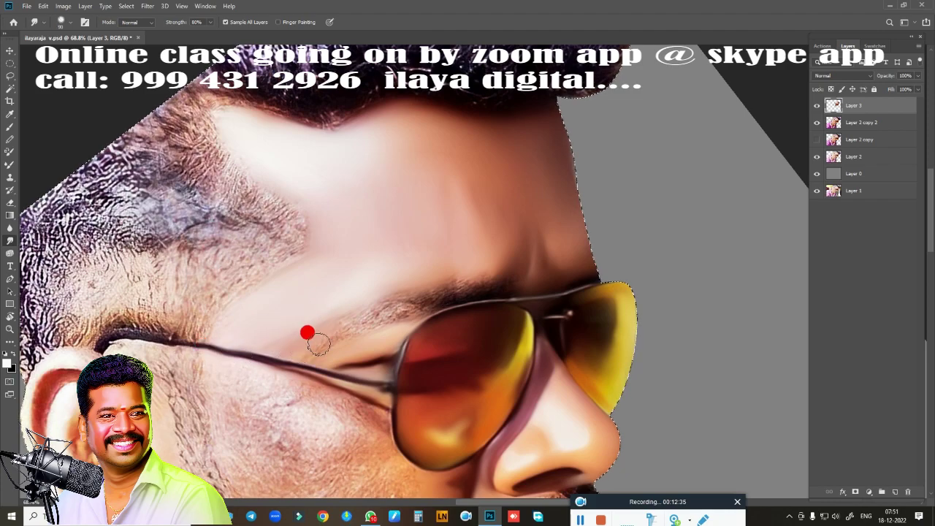
mouse_move(338, 318)
mouse_down()
mouse_move(333, 330)
mouse_move(401, 288)
mouse_move(466, 272)
mouse_move(492, 280)
mouse_move(336, 338)
mouse_move(429, 282)
mouse_up()
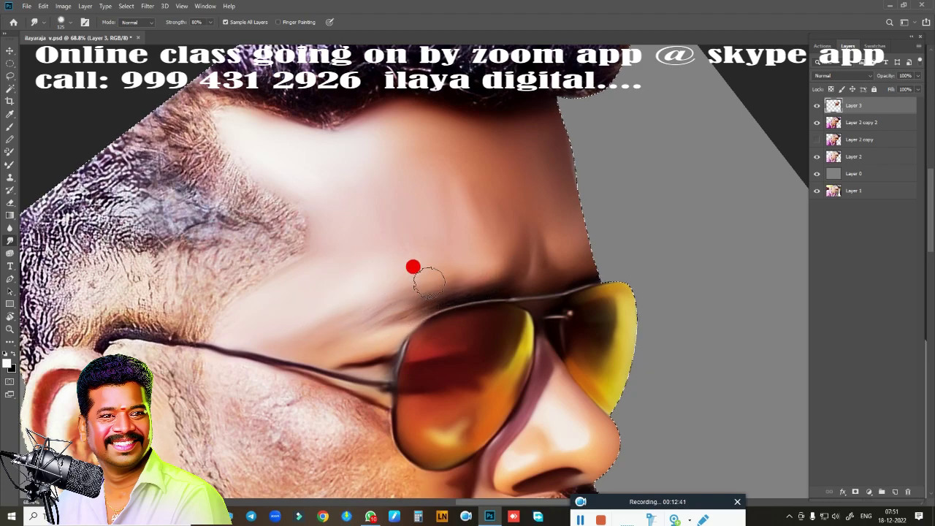
mouse_move(495, 242)
mouse_down()
mouse_move(594, 313)
mouse_move(574, 173)
mouse_move(555, 132)
mouse_up()
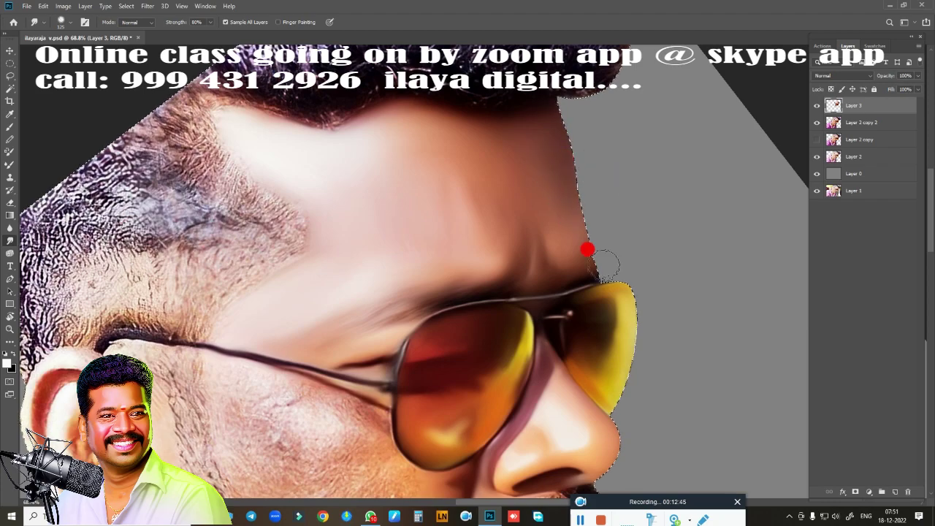
mouse_move(588, 249)
mouse_down()
mouse_move(633, 150)
mouse_move(553, 192)
mouse_move(509, 175)
mouse_move(465, 219)
mouse_move(480, 252)
mouse_up()
mouse_move(366, 293)
mouse_down()
mouse_move(317, 317)
mouse_move(356, 384)
mouse_move(234, 293)
mouse_move(185, 103)
mouse_up()
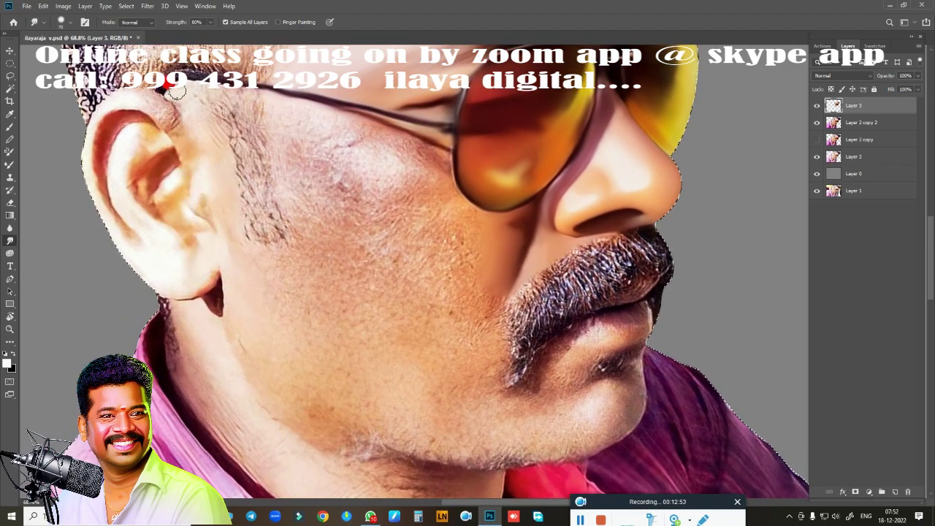
Enlarge the brush slightly and smooth the skin behind the ear and along the jaw to the earlobe
key(])
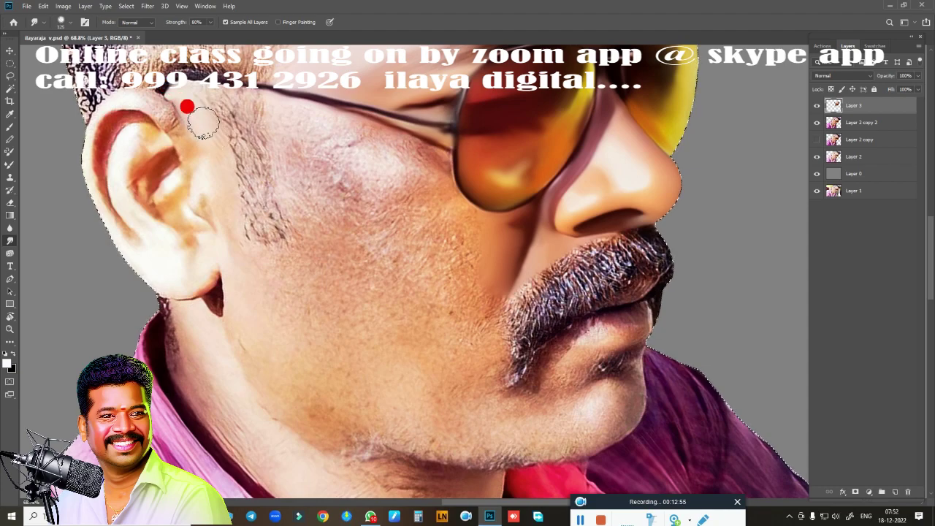
drag(199, 142, 219, 249)
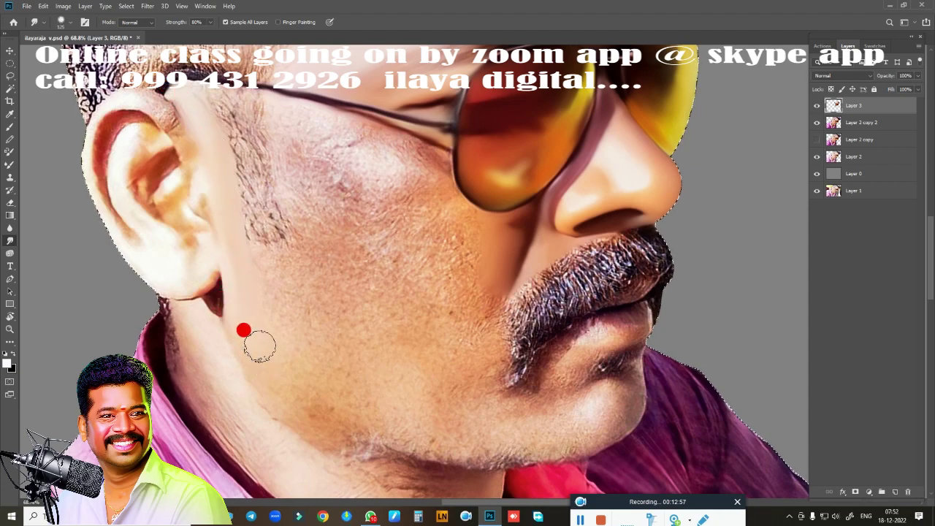
drag(261, 346, 250, 330)
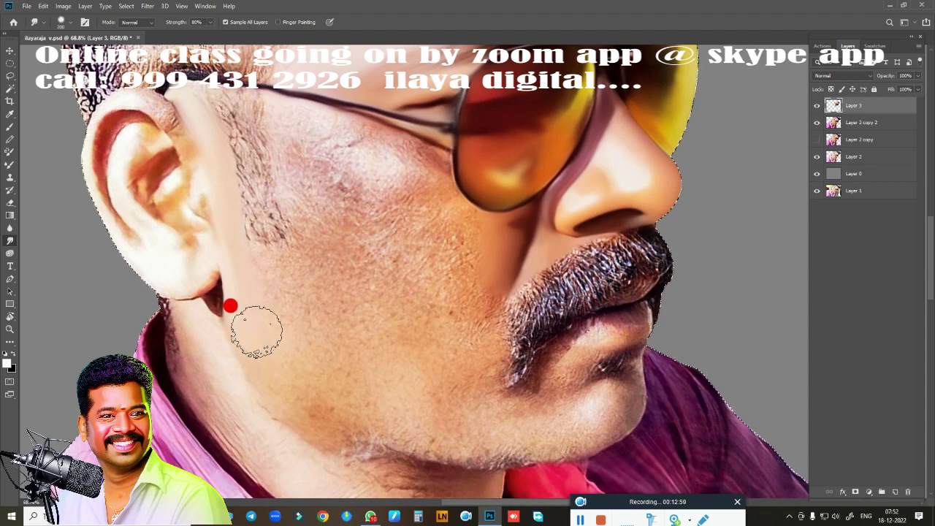
mouse_move(278, 361)
mouse_down()
mouse_move(251, 276)
mouse_move(271, 267)
mouse_move(274, 315)
mouse_move(265, 282)
mouse_move(275, 282)
mouse_move(265, 270)
mouse_move(274, 261)
mouse_move(295, 288)
mouse_move(290, 386)
mouse_move(298, 380)
mouse_move(284, 370)
mouse_move(341, 418)
mouse_move(270, 367)
mouse_move(304, 306)
mouse_move(303, 329)
mouse_move(300, 309)
mouse_move(352, 407)
mouse_move(484, 384)
mouse_move(450, 406)
mouse_move(488, 415)
mouse_move(460, 324)
mouse_move(484, 350)
mouse_move(500, 322)
mouse_up()
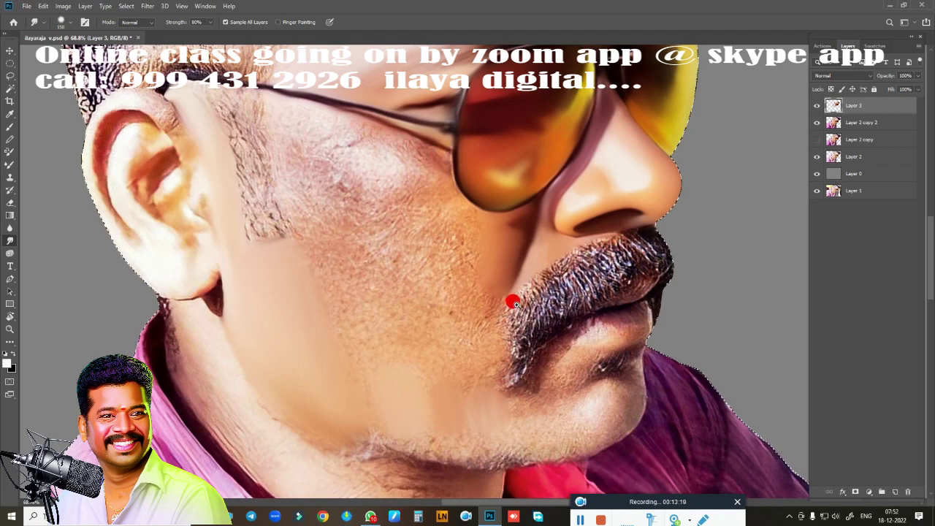
Smooth the cheek beside and above the moustache, ending with a brush size of about 250
scroll(511, 298, up, 2)
mouse_move(513, 242)
mouse_down()
mouse_move(497, 253)
mouse_move(499, 269)
mouse_up()
key(bracketleft)
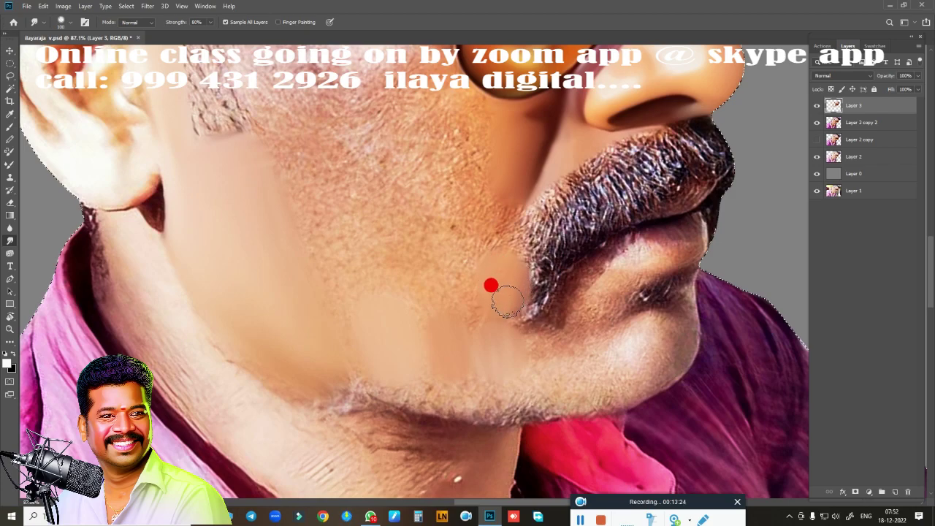
mouse_move(495, 312)
mouse_down()
mouse_move(475, 286)
mouse_move(485, 317)
mouse_move(464, 259)
mouse_move(384, 255)
mouse_move(328, 198)
mouse_move(363, 220)
mouse_move(345, 241)
mouse_move(313, 198)
mouse_move(303, 156)
mouse_move(300, 212)
mouse_move(330, 226)
mouse_move(380, 303)
mouse_move(380, 343)
mouse_move(372, 317)
mouse_move(438, 236)
mouse_move(432, 163)
mouse_move(423, 167)
mouse_move(417, 157)
mouse_move(455, 271)
mouse_move(457, 244)
mouse_move(465, 247)
mouse_move(417, 256)
mouse_move(432, 277)
mouse_move(365, 329)
mouse_move(383, 329)
mouse_move(376, 317)
mouse_move(480, 345)
mouse_move(475, 146)
mouse_move(458, 114)
mouse_move(484, 115)
mouse_move(495, 156)
mouse_move(446, 123)
mouse_move(443, 132)
mouse_move(457, 132)
mouse_move(438, 134)
mouse_move(490, 183)
mouse_move(502, 142)
mouse_move(487, 217)
mouse_move(493, 272)
mouse_move(508, 160)
mouse_move(499, 169)
mouse_up()
key(bracketright)
key(bracketright)
key(bracketright)
key(bracketright)
key(bracketright)
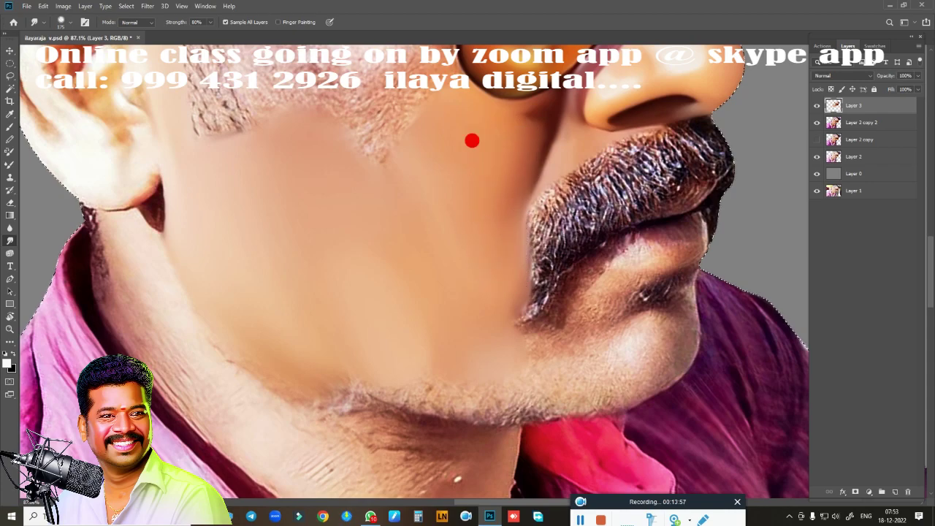
mouse_move(473, 140)
mouse_down()
mouse_move(440, 246)
mouse_move(388, 197)
mouse_move(394, 171)
mouse_move(440, 361)
mouse_move(421, 269)
mouse_move(272, 149)
mouse_up()
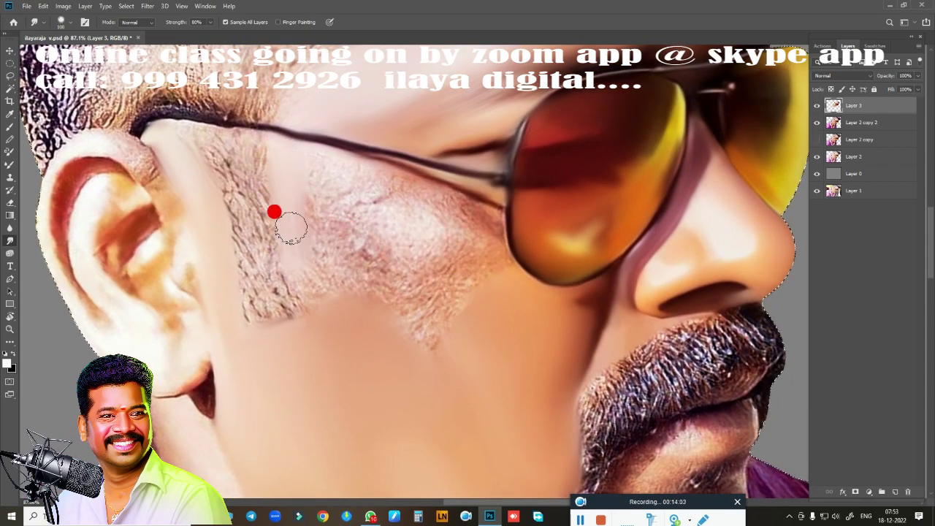
Smear the stubbly cheek patch from below the glasses toward the sideburn
mouse_move(308, 295)
mouse_down()
mouse_move(314, 171)
mouse_move(299, 157)
mouse_move(474, 214)
mouse_move(422, 259)
mouse_move(328, 241)
mouse_move(301, 215)
mouse_move(309, 258)
mouse_move(348, 286)
mouse_move(361, 271)
mouse_move(360, 301)
mouse_move(359, 220)
mouse_up()
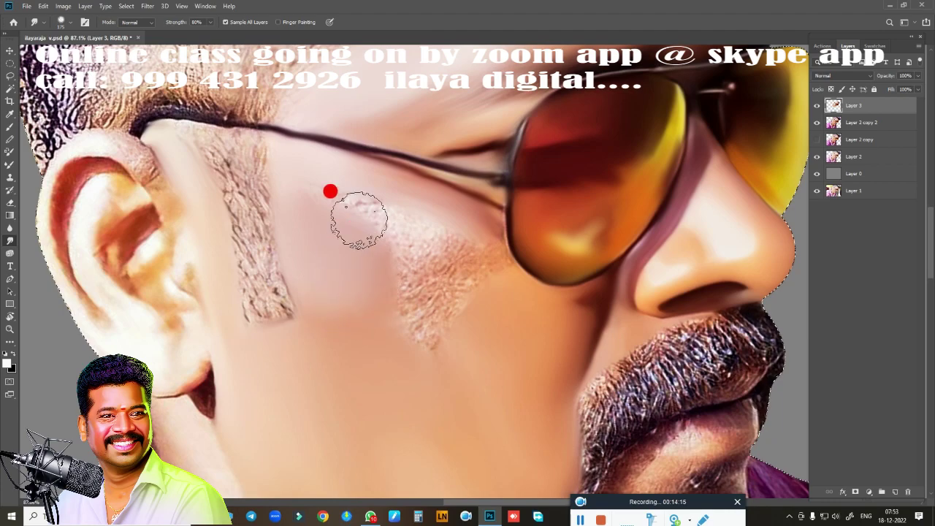
mouse_move(313, 199)
mouse_down()
mouse_move(346, 198)
mouse_move(365, 256)
mouse_move(431, 285)
mouse_move(460, 261)
mouse_move(420, 277)
mouse_move(417, 299)
mouse_move(437, 301)
mouse_move(464, 275)
mouse_move(428, 328)
mouse_move(411, 319)
mouse_move(424, 255)
mouse_move(405, 218)
mouse_move(422, 235)
mouse_move(384, 219)
mouse_move(459, 261)
mouse_move(455, 250)
mouse_move(467, 250)
mouse_move(478, 234)
mouse_move(448, 250)
mouse_move(380, 241)
mouse_move(382, 202)
mouse_move(371, 198)
mouse_move(393, 204)
mouse_move(317, 176)
mouse_move(397, 206)
mouse_move(391, 268)
mouse_move(380, 239)
mouse_move(401, 206)
mouse_move(441, 265)
mouse_move(355, 242)
mouse_move(381, 341)
mouse_move(334, 324)
mouse_move(257, 178)
mouse_move(206, 143)
mouse_move(244, 202)
mouse_move(243, 141)
mouse_move(245, 228)
mouse_move(226, 196)
mouse_move(265, 167)
mouse_move(274, 249)
mouse_move(266, 314)
mouse_move(299, 295)
mouse_move(240, 124)
mouse_up()
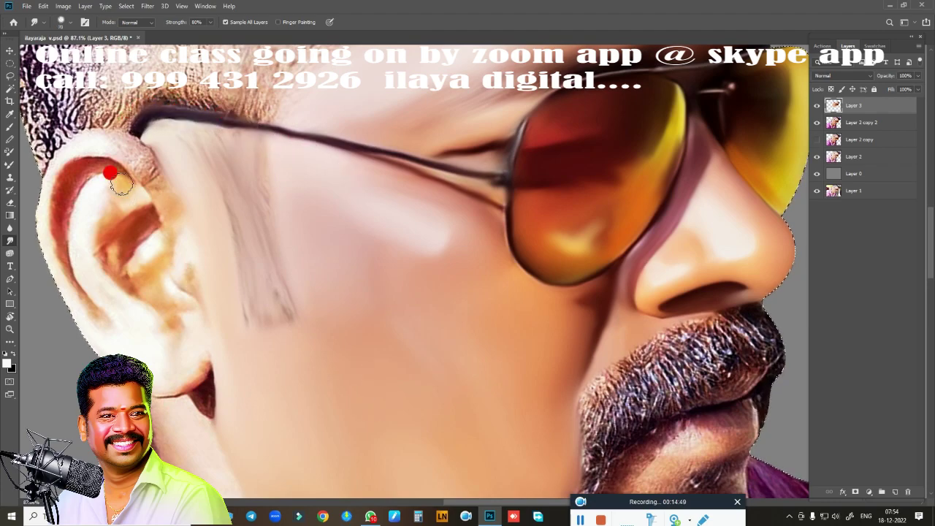
Smooth the ear's top and outer rim, then deselect the subject
mouse_move(144, 180)
mouse_down()
mouse_move(111, 135)
mouse_move(62, 152)
mouse_move(71, 168)
mouse_move(44, 223)
mouse_up()
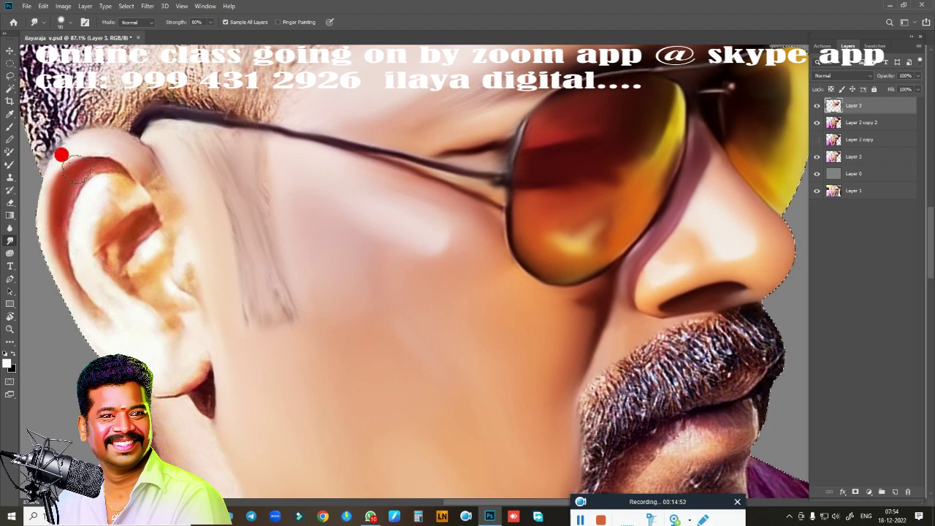
key(F5)
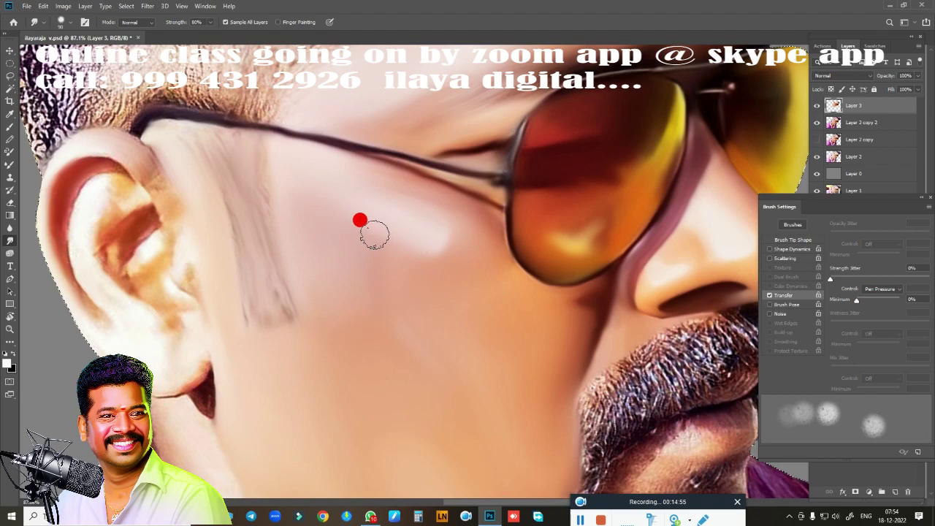
key(F5)
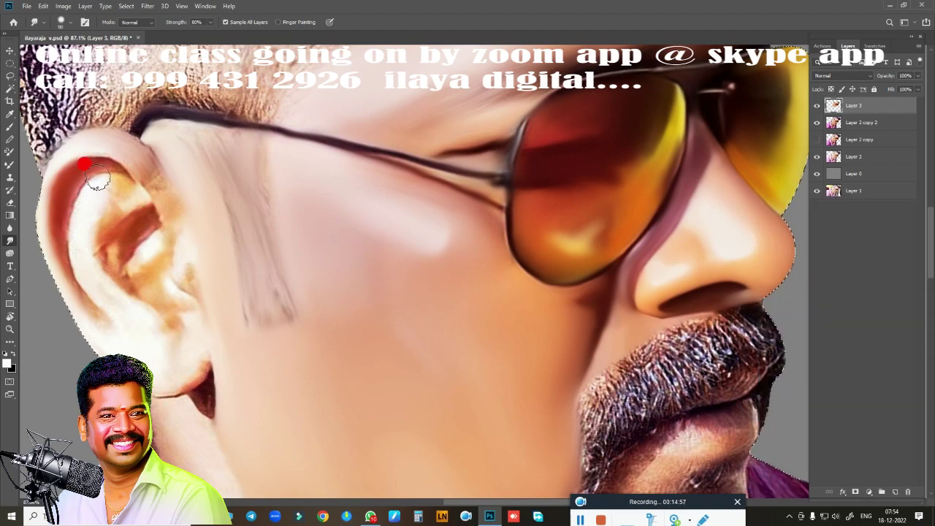
mouse_move(76, 143)
mouse_down()
mouse_move(44, 211)
mouse_move(64, 288)
mouse_up()
drag(75, 209, 73, 234)
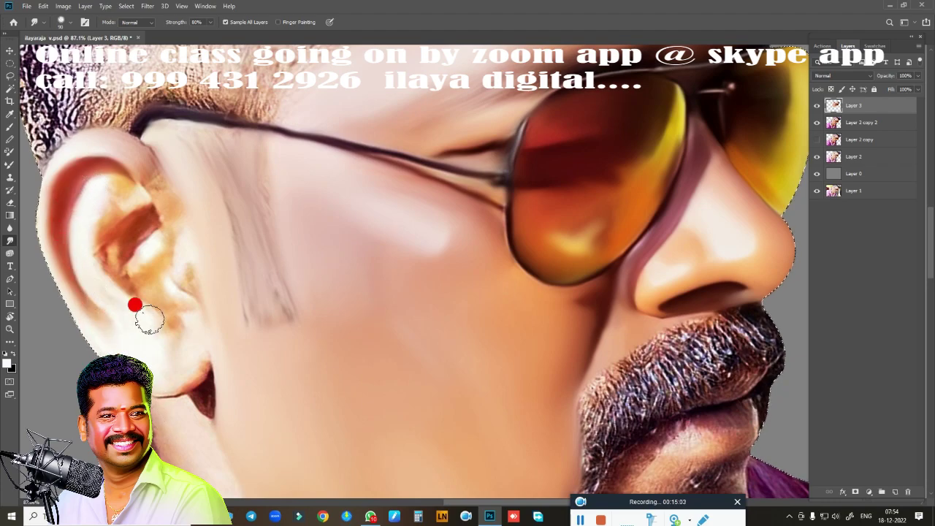
key(ctrl+d)
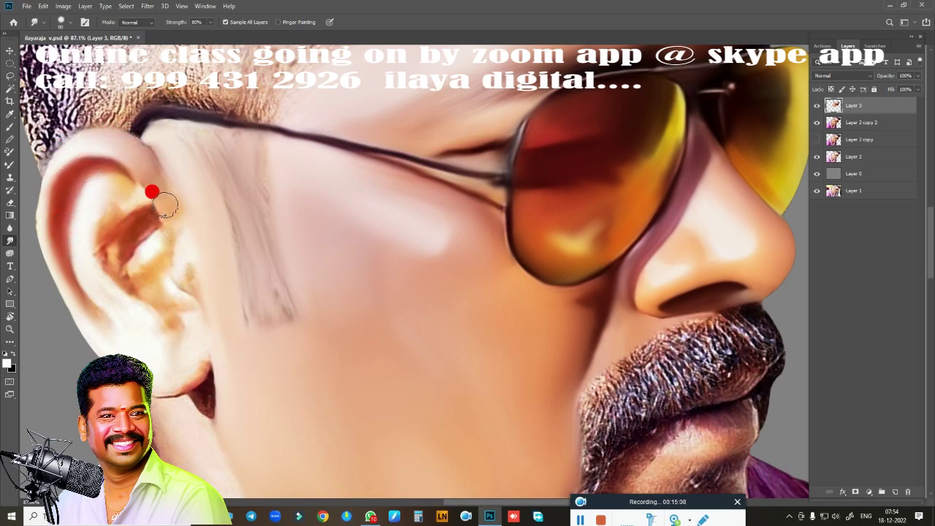
Blend the inner ear shading and the shadow behind the earlobe, then resize the brush
mouse_move(136, 232)
mouse_down()
mouse_move(121, 227)
mouse_move(135, 196)
mouse_up()
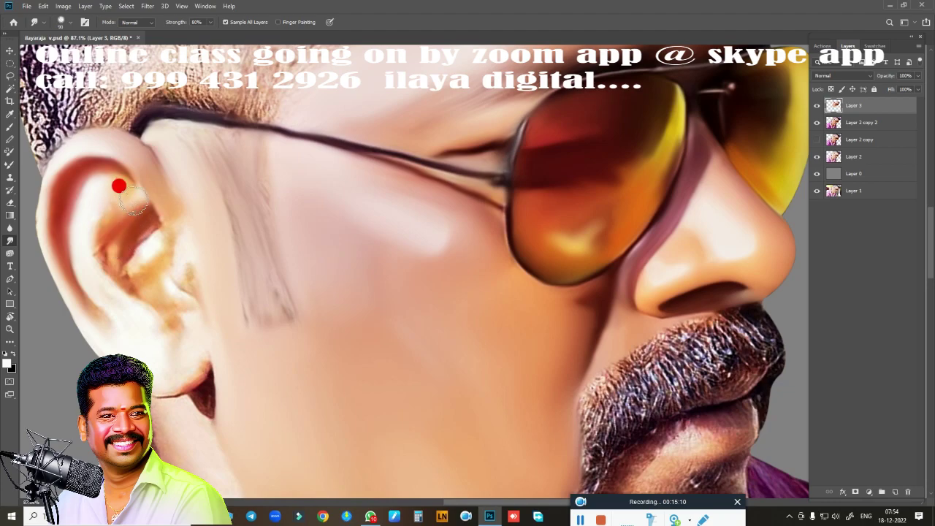
mouse_move(103, 228)
mouse_down()
mouse_move(119, 285)
mouse_move(125, 227)
mouse_move(132, 235)
mouse_move(155, 207)
mouse_move(132, 146)
mouse_move(140, 159)
mouse_move(109, 238)
mouse_move(120, 277)
mouse_move(159, 259)
mouse_move(140, 313)
mouse_move(173, 350)
mouse_move(173, 337)
mouse_up()
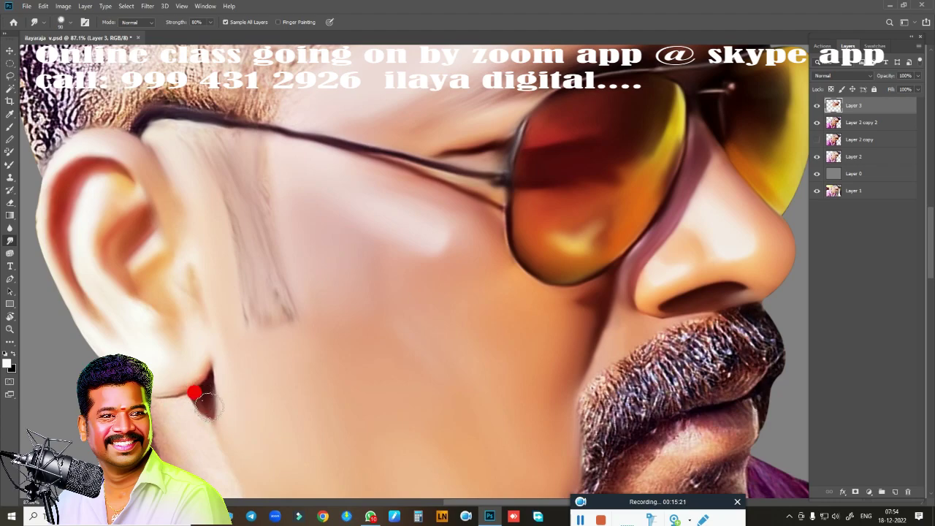
mouse_move(206, 404)
mouse_down()
mouse_move(202, 371)
mouse_move(165, 394)
mouse_up()
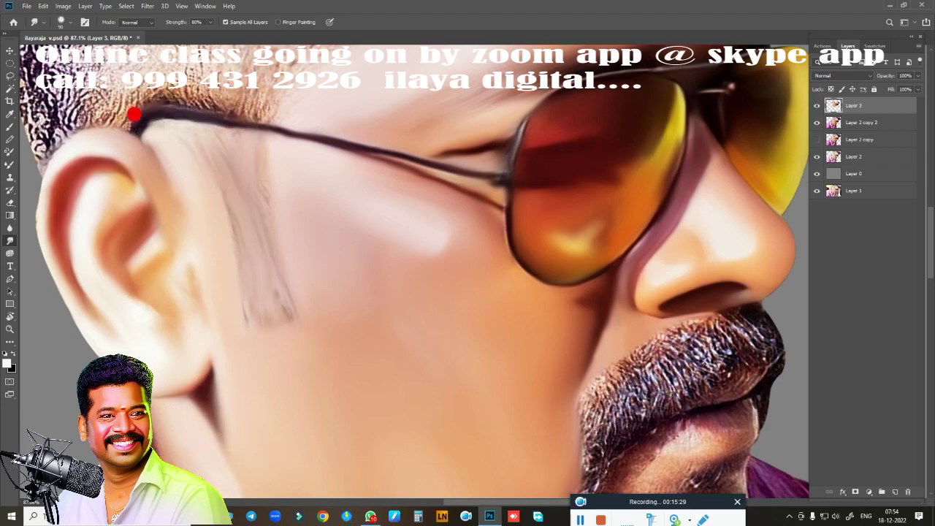
scroll(369, 275, down, 3)
scroll(386, 285, down, 2)
scroll(471, 285, up, 1)
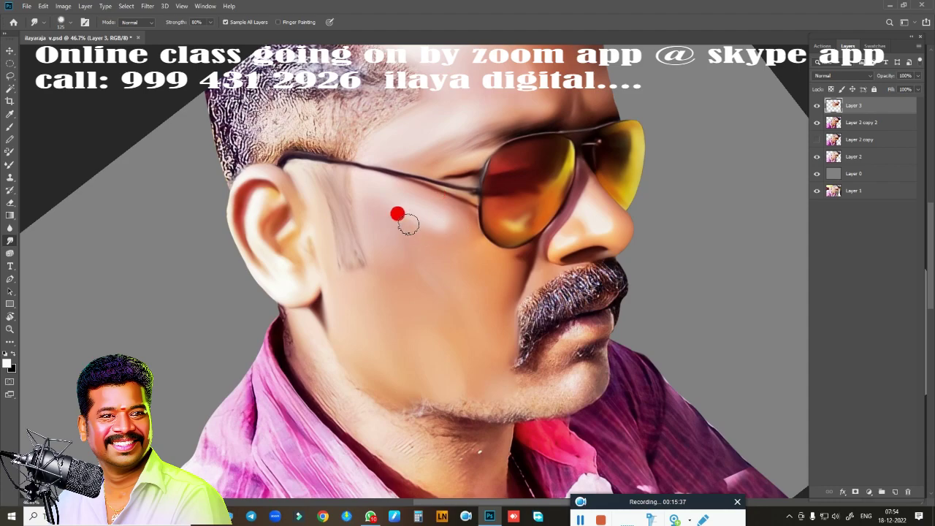
key(bracketright)
key(bracketright)
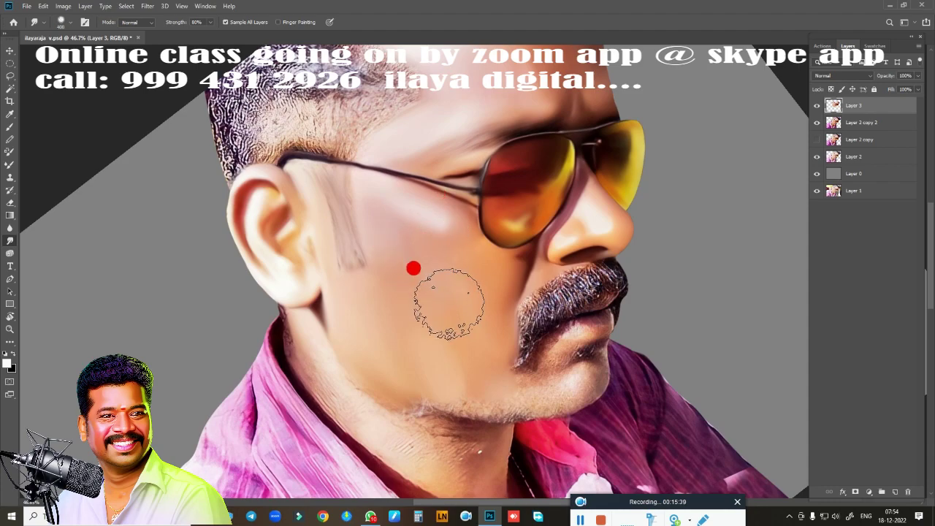
key(bracketright)
key(bracketright)
key(bracketleft)
key(bracketleft)
key(bracketleft)
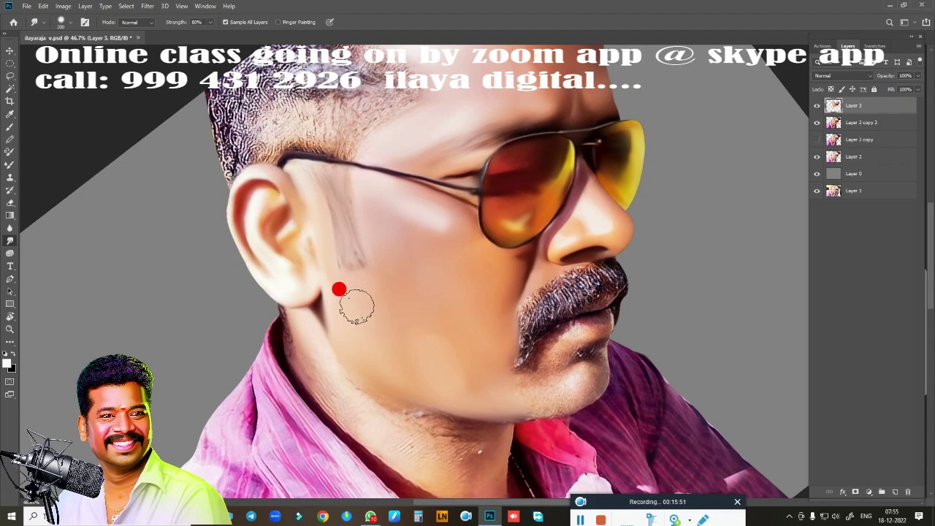
Blend the skin at the chin and cheek edge upward
scroll(556, 234, down, 3)
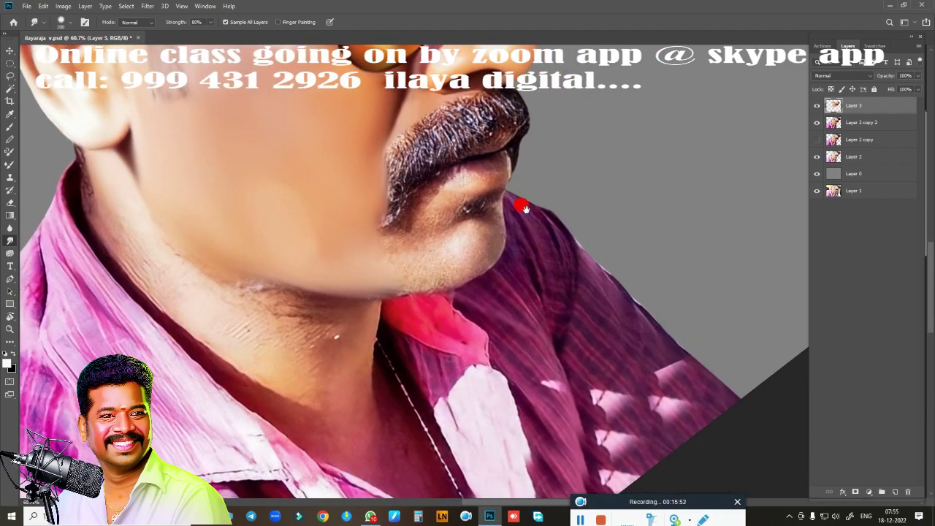
alt+scroll(534, 206, up, 2)
mouse_move(491, 293)
mouse_down()
mouse_move(433, 248)
mouse_move(401, 260)
mouse_up()
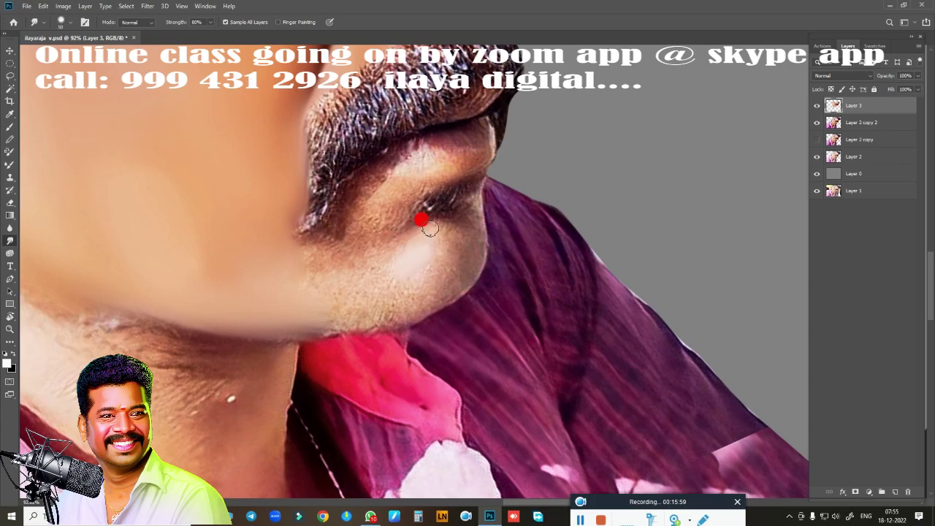
mouse_move(400, 243)
mouse_down()
mouse_move(403, 186)
mouse_move(388, 192)
mouse_move(374, 178)
mouse_move(343, 216)
mouse_move(352, 201)
mouse_up()
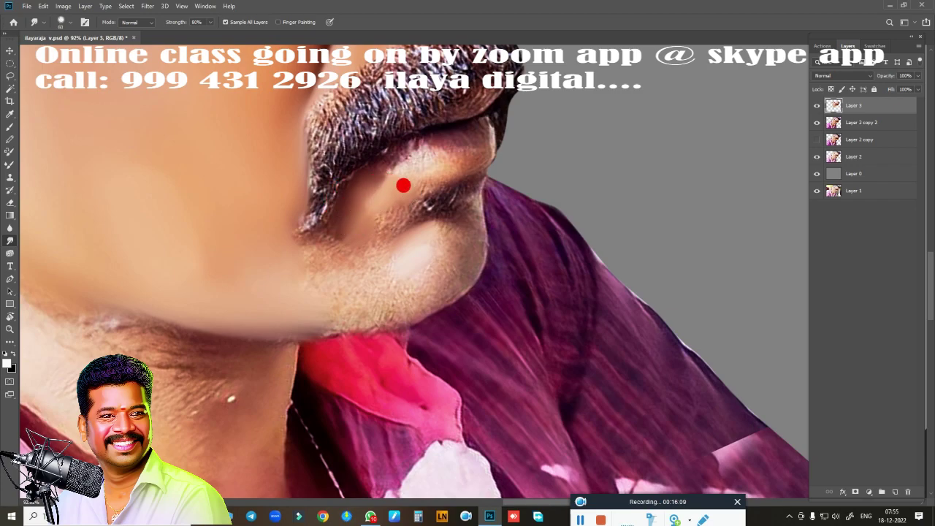
Soften the lip and moustache corners and tip, then reload the subject selection and smooth the chin edge
mouse_move(414, 180)
mouse_down()
mouse_move(366, 223)
mouse_move(387, 217)
mouse_up()
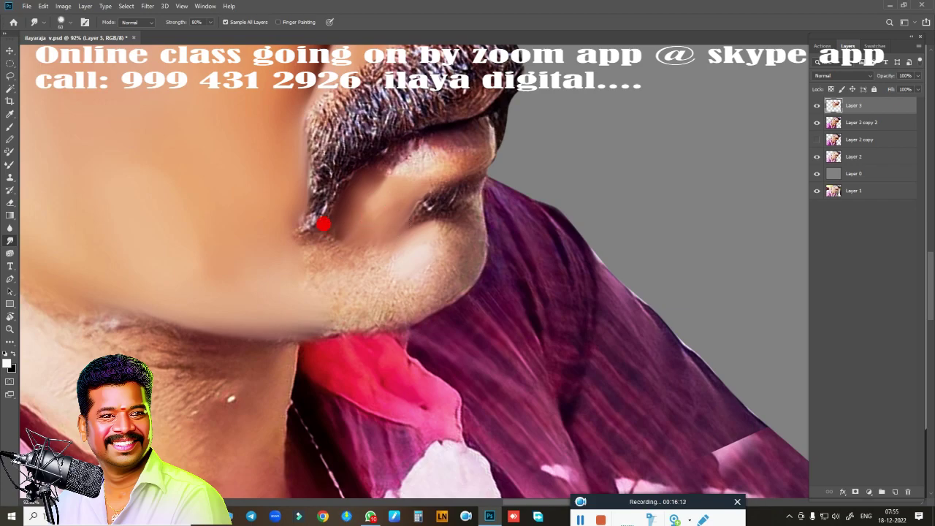
drag(324, 224, 310, 247)
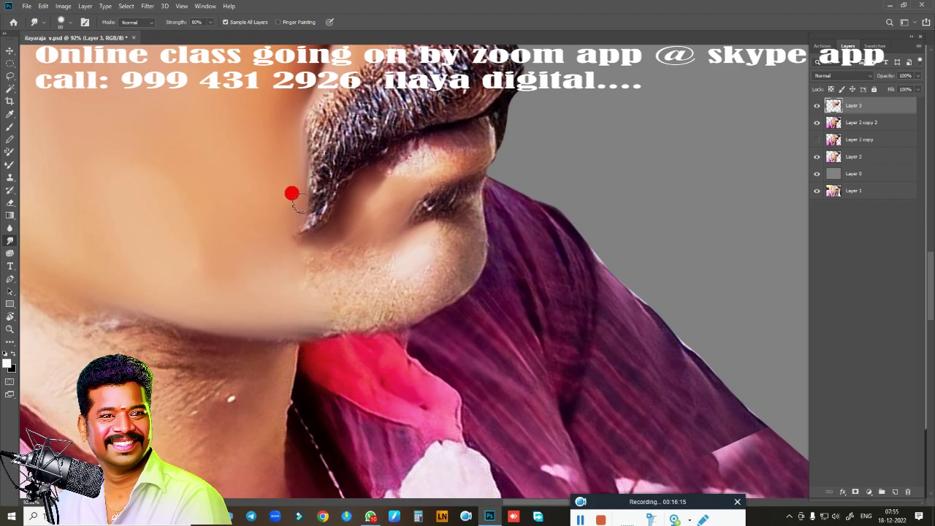
mouse_move(293, 186)
mouse_down()
mouse_move(309, 255)
mouse_move(283, 242)
mouse_move(315, 238)
mouse_move(324, 224)
mouse_move(288, 244)
mouse_move(328, 238)
mouse_move(340, 231)
mouse_move(342, 198)
mouse_move(363, 190)
mouse_move(329, 265)
mouse_move(363, 280)
mouse_move(267, 300)
mouse_move(369, 287)
mouse_move(323, 297)
mouse_move(424, 253)
mouse_move(450, 212)
mouse_move(445, 257)
mouse_move(426, 278)
mouse_move(440, 258)
mouse_move(440, 212)
mouse_move(449, 204)
mouse_move(451, 221)
mouse_move(439, 218)
mouse_move(449, 234)
mouse_move(397, 286)
mouse_move(413, 217)
mouse_move(380, 253)
mouse_move(347, 259)
mouse_move(424, 209)
mouse_move(373, 282)
mouse_move(402, 270)
mouse_move(305, 296)
mouse_move(396, 273)
mouse_move(303, 239)
mouse_move(404, 183)
mouse_move(483, 172)
mouse_up()
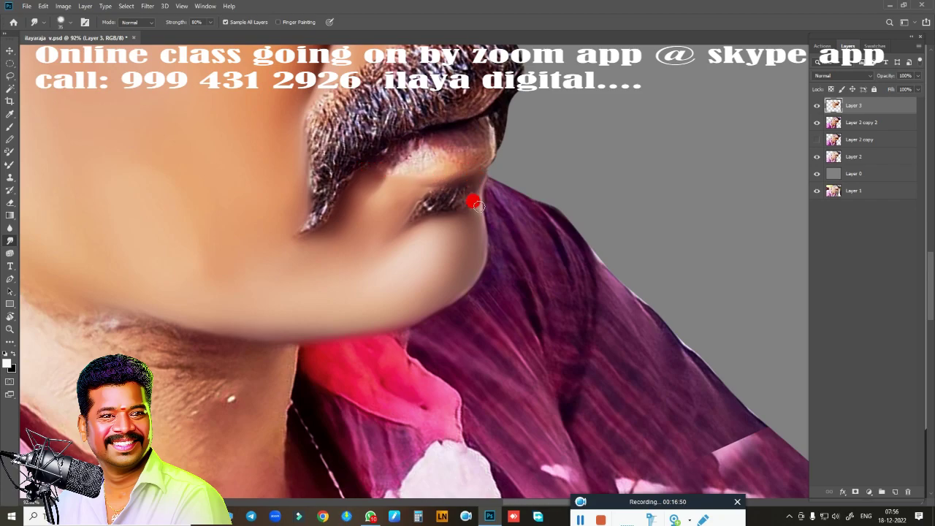
ctrl+click(836, 126)
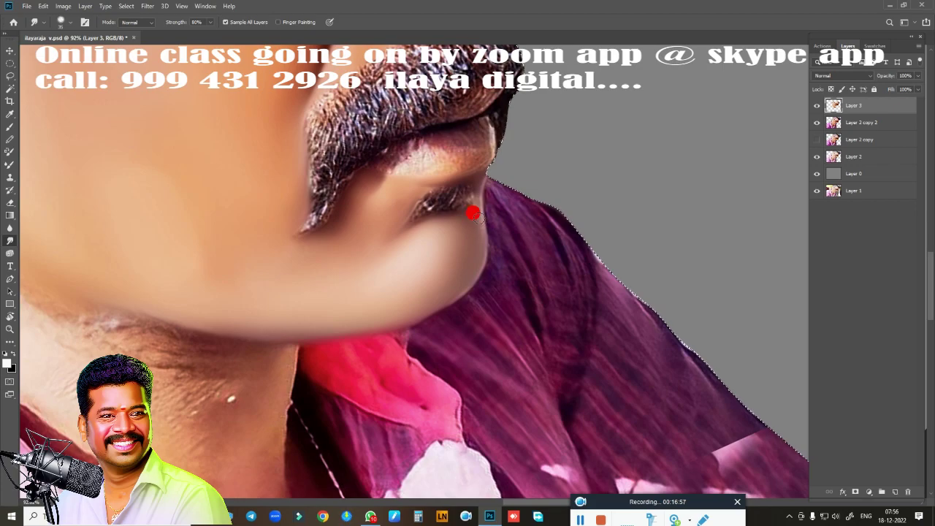
drag(478, 266, 457, 291)
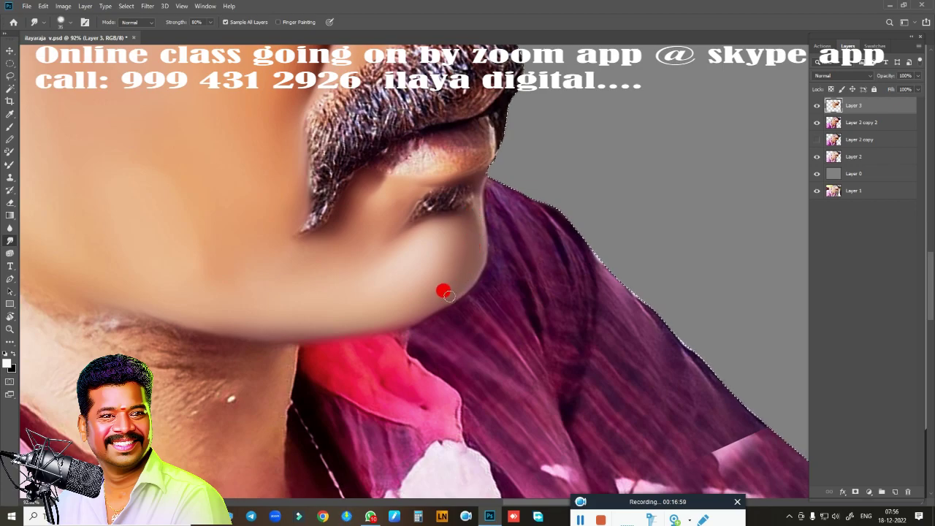
Blend the moustache's lower edge, the lip line and the lower lip into the surrounding skin
scroll(460, 255, up, 3)
scroll(495, 270, up, 3)
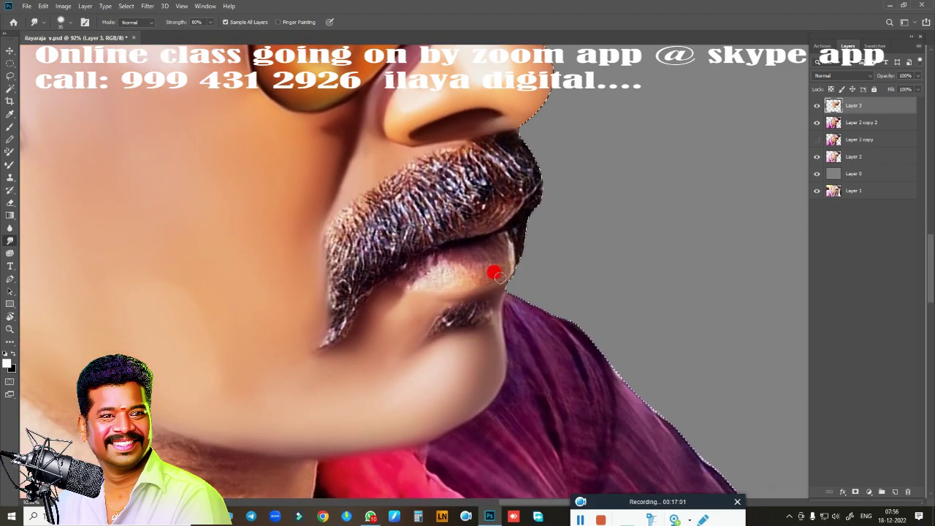
mouse_move(509, 228)
mouse_down()
mouse_move(512, 247)
mouse_move(532, 203)
mouse_up()
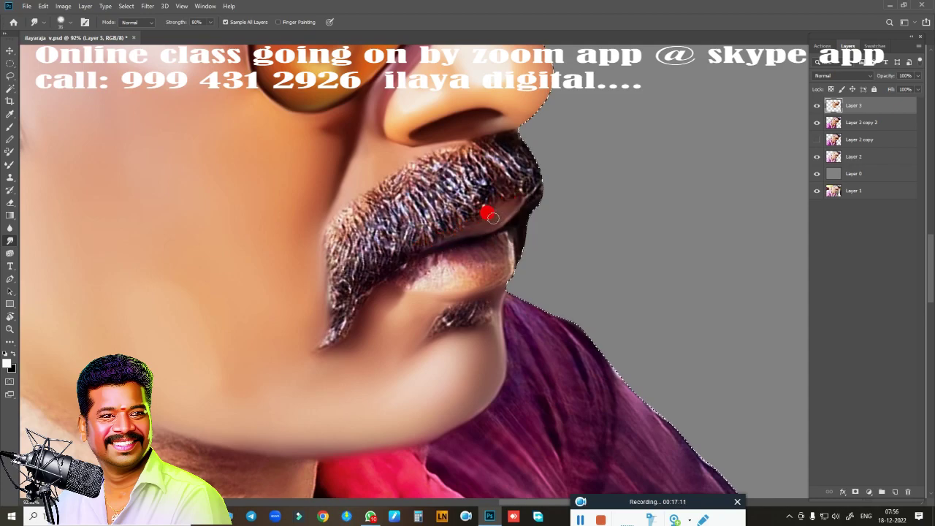
mouse_move(451, 245)
mouse_down()
mouse_move(428, 251)
mouse_move(437, 253)
mouse_up()
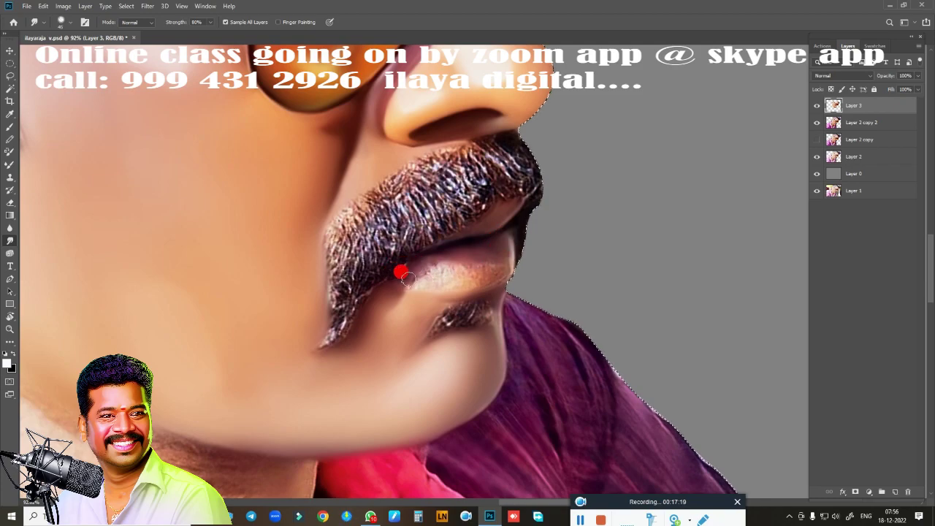
drag(408, 279, 417, 279)
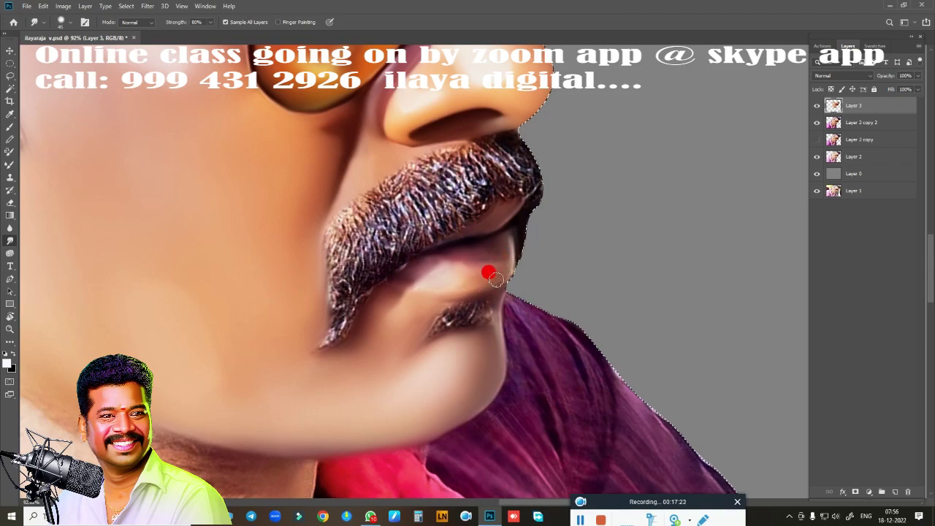
drag(500, 269, 454, 284)
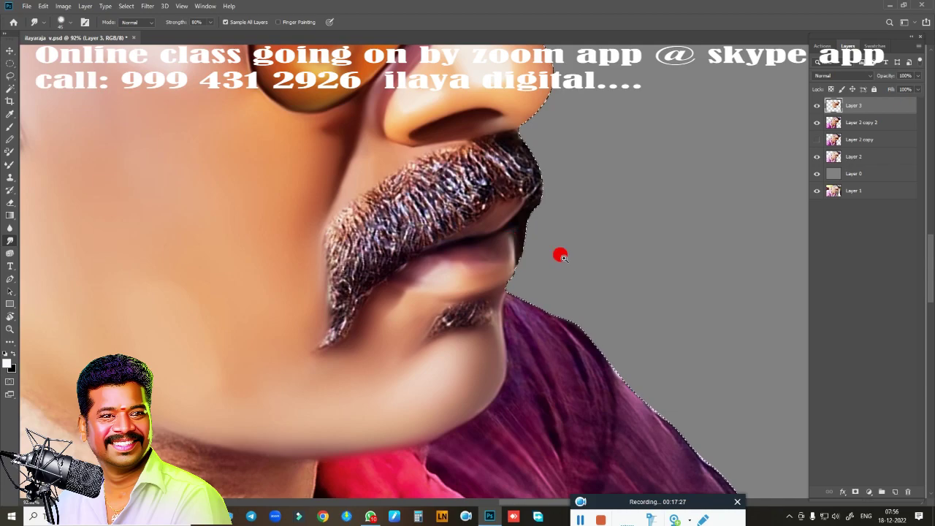
Soften the neck edge below the ear
scroll(560, 255, down, 4)
drag(548, 175, 521, 199)
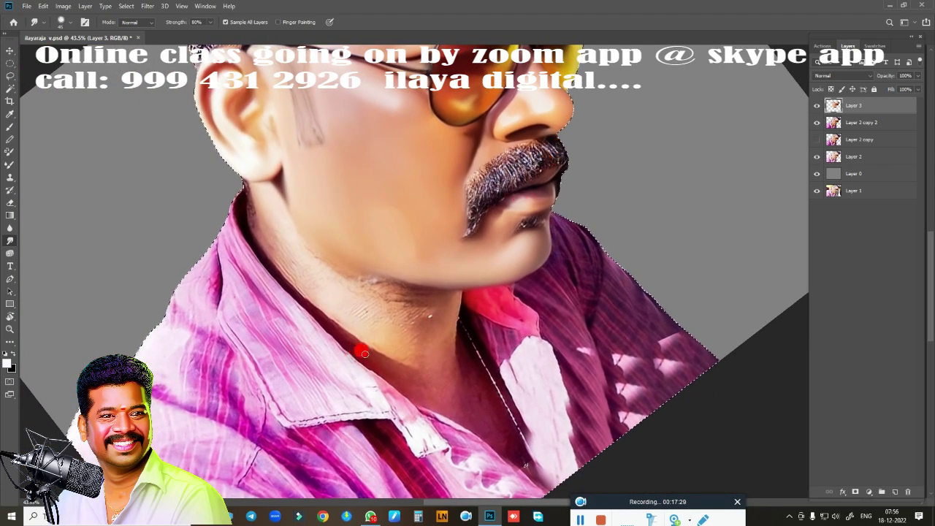
mouse_move(364, 354)
mouse_down()
mouse_move(238, 179)
mouse_move(265, 238)
mouse_move(301, 278)
mouse_move(278, 254)
mouse_move(324, 286)
mouse_move(295, 244)
mouse_move(347, 282)
mouse_move(359, 286)
mouse_move(366, 276)
mouse_move(328, 263)
mouse_move(429, 330)
mouse_move(444, 315)
mouse_move(349, 309)
mouse_move(296, 270)
mouse_move(410, 345)
mouse_move(386, 306)
mouse_move(369, 309)
mouse_move(403, 351)
mouse_move(443, 372)
mouse_move(462, 365)
mouse_move(501, 428)
mouse_move(477, 405)
mouse_move(456, 404)
mouse_move(335, 333)
mouse_move(293, 272)
mouse_move(293, 251)
mouse_move(441, 329)
mouse_move(565, 249)
mouse_move(534, 317)
mouse_move(538, 267)
mouse_move(577, 285)
mouse_move(502, 234)
mouse_move(509, 241)
mouse_move(328, 278)
mouse_move(507, 310)
mouse_move(550, 269)
mouse_move(558, 150)
mouse_move(570, 190)
mouse_move(578, 190)
mouse_up()
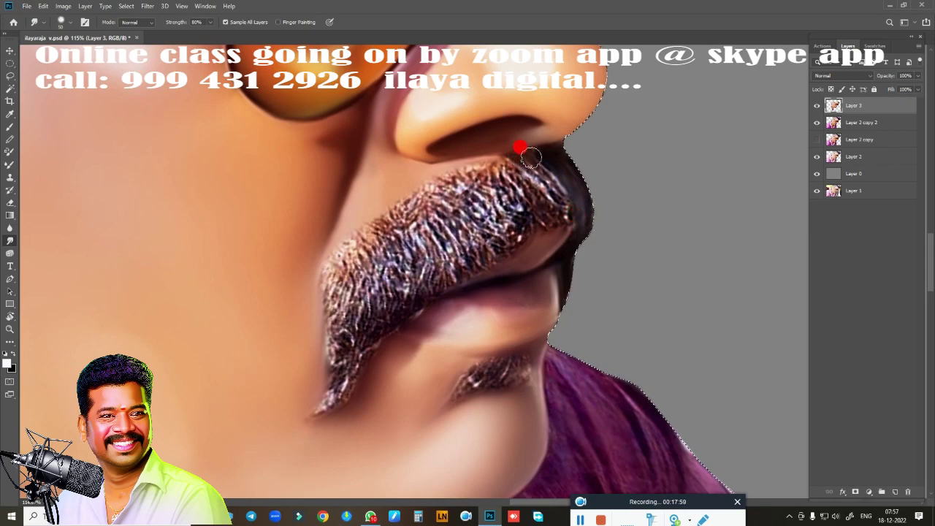
Smudge at 80% strength through the mustache's top, left edge and right part into soft strands
mouse_move(514, 171)
mouse_down()
mouse_move(531, 177)
mouse_move(535, 163)
mouse_move(554, 179)
mouse_move(548, 223)
mouse_move(529, 247)
mouse_move(336, 253)
mouse_move(321, 292)
mouse_move(336, 227)
mouse_move(357, 274)
mouse_move(369, 226)
mouse_move(391, 202)
mouse_move(378, 219)
mouse_move(414, 240)
mouse_move(375, 220)
mouse_move(453, 281)
mouse_move(426, 208)
mouse_move(396, 193)
mouse_move(403, 240)
mouse_move(396, 196)
mouse_move(412, 198)
mouse_move(428, 225)
mouse_move(460, 199)
mouse_move(457, 169)
mouse_move(499, 165)
mouse_move(523, 196)
mouse_move(366, 302)
mouse_move(334, 285)
mouse_move(329, 410)
mouse_move(363, 342)
mouse_move(370, 277)
mouse_move(352, 272)
mouse_move(348, 335)
mouse_move(334, 306)
mouse_move(345, 342)
mouse_move(327, 288)
mouse_move(324, 390)
mouse_move(311, 421)
mouse_move(366, 333)
mouse_move(376, 249)
mouse_move(372, 349)
mouse_move(422, 285)
mouse_move(439, 288)
mouse_move(423, 308)
mouse_move(455, 265)
mouse_move(455, 278)
mouse_move(497, 256)
mouse_move(507, 234)
mouse_move(540, 241)
mouse_move(510, 231)
mouse_move(526, 234)
mouse_move(518, 212)
mouse_move(492, 194)
mouse_move(473, 255)
mouse_move(436, 255)
mouse_move(397, 304)
mouse_move(393, 223)
mouse_move(398, 307)
mouse_up()
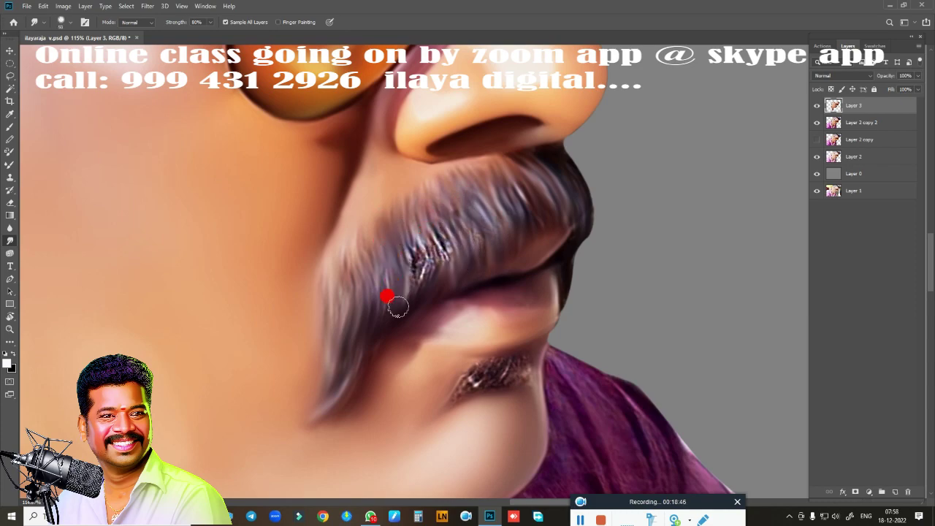
mouse_move(380, 272)
mouse_down()
mouse_move(384, 330)
mouse_move(367, 363)
mouse_up()
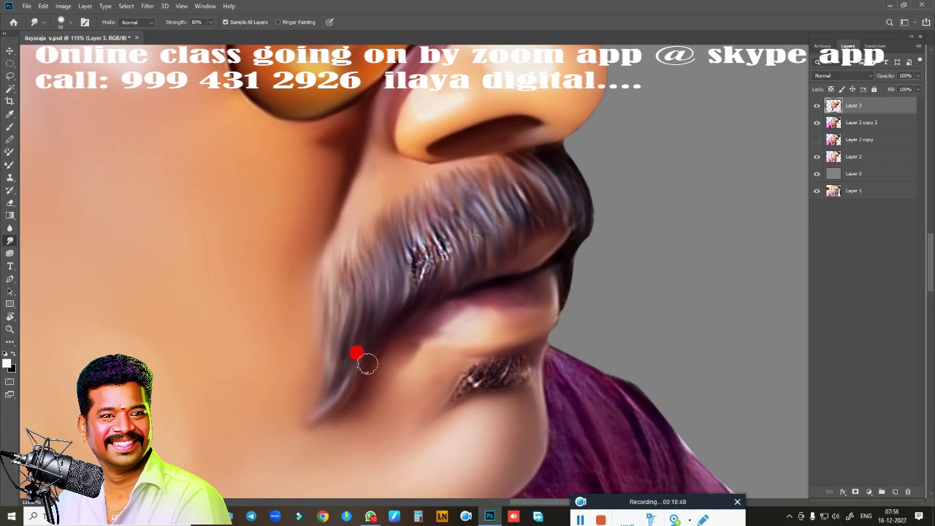
mouse_move(353, 318)
mouse_down()
mouse_move(439, 231)
mouse_move(411, 258)
mouse_move(407, 294)
mouse_move(426, 215)
mouse_move(426, 290)
mouse_move(418, 208)
mouse_up()
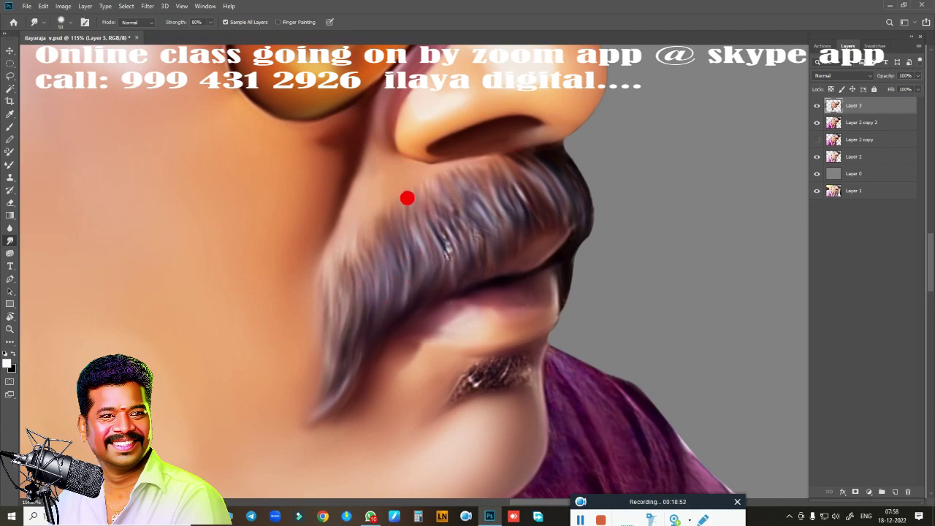
mouse_move(437, 244)
mouse_down()
mouse_move(445, 269)
mouse_move(441, 188)
mouse_move(449, 253)
mouse_move(460, 202)
mouse_move(475, 255)
mouse_move(452, 199)
mouse_up()
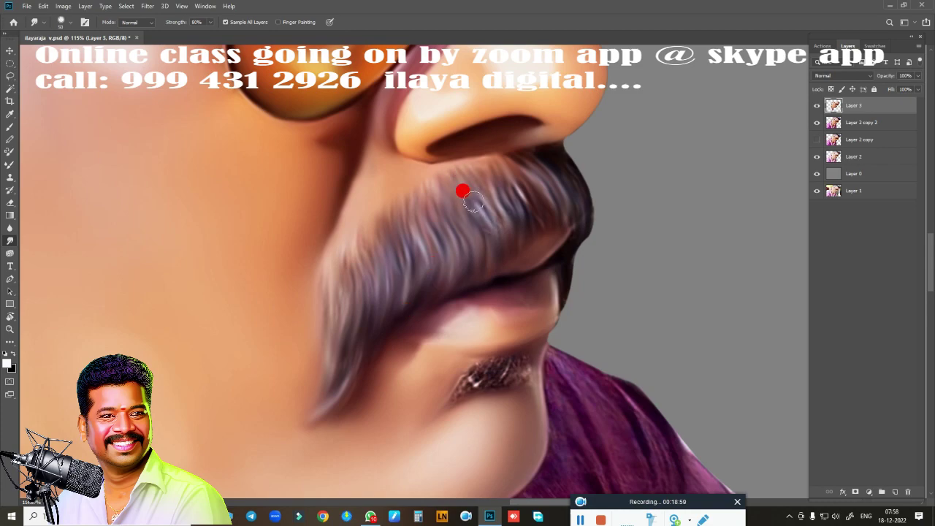
mouse_move(473, 202)
mouse_down()
mouse_move(488, 234)
mouse_move(500, 192)
mouse_up()
drag(500, 192, 516, 248)
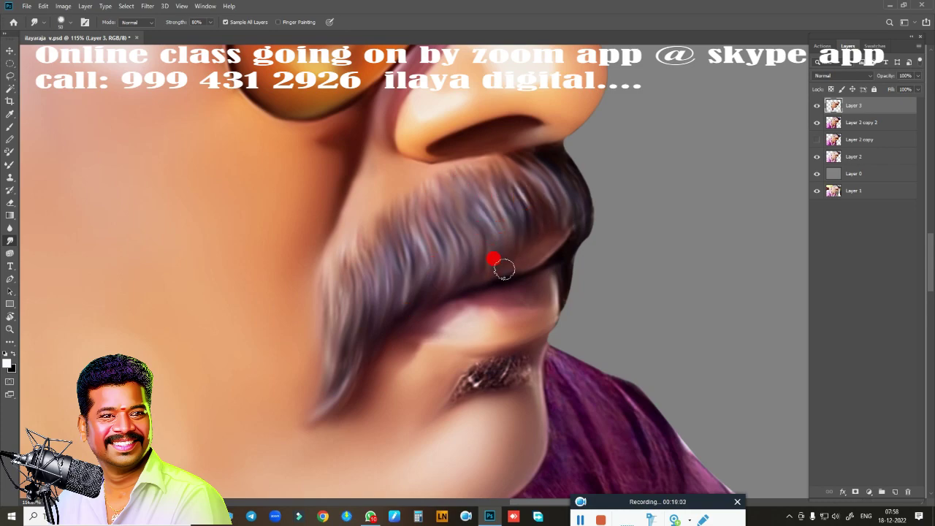
Soften the mustache's lower and left edges, taper its tip, and smear the hair below the lip
drag(521, 270, 488, 284)
mouse_move(428, 307)
mouse_down()
mouse_move(375, 334)
mouse_move(340, 399)
mouse_move(300, 432)
mouse_up()
drag(316, 401, 288, 426)
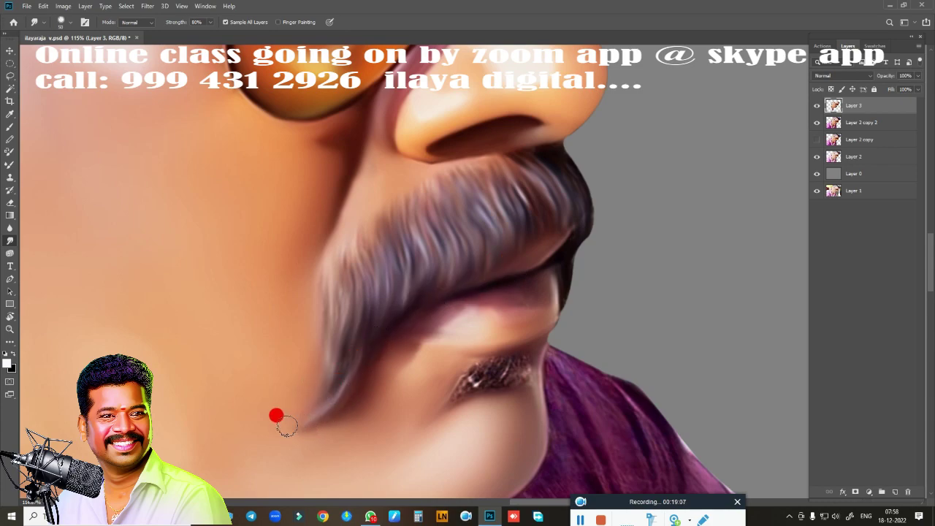
drag(443, 276, 336, 300)
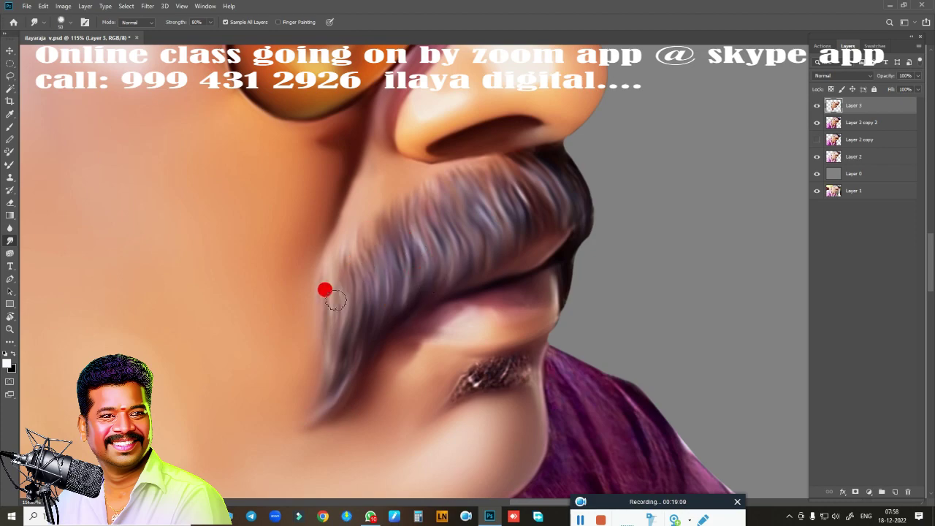
drag(324, 252, 365, 237)
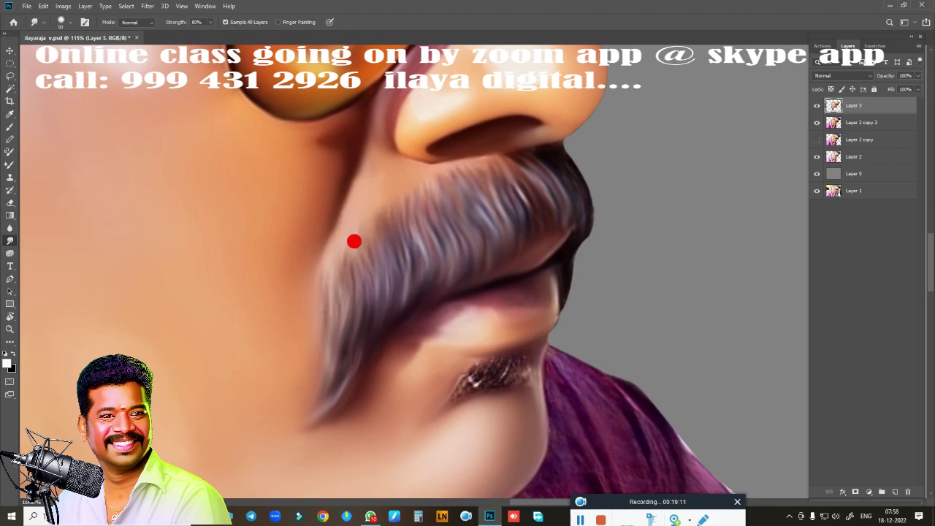
drag(394, 196, 334, 276)
drag(472, 356, 485, 255)
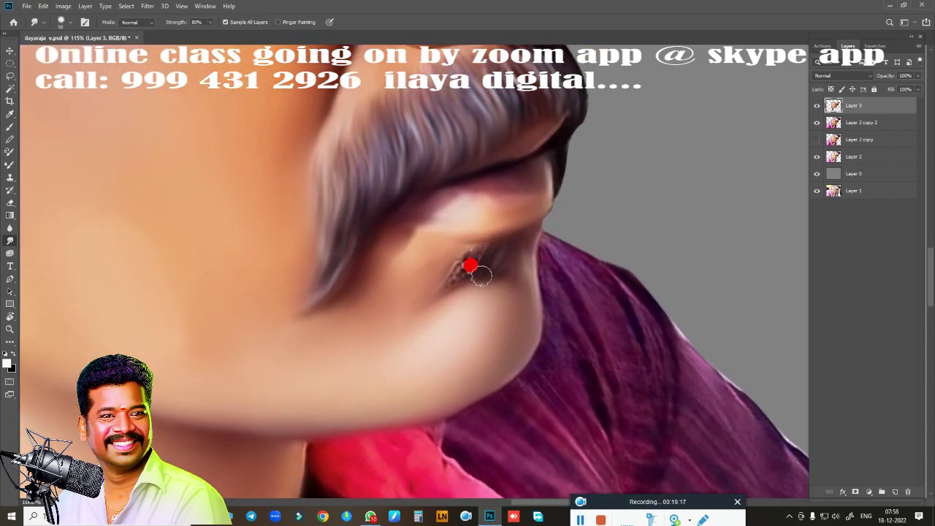
mouse_move(466, 262)
mouse_down()
mouse_move(443, 294)
mouse_move(514, 261)
mouse_up()
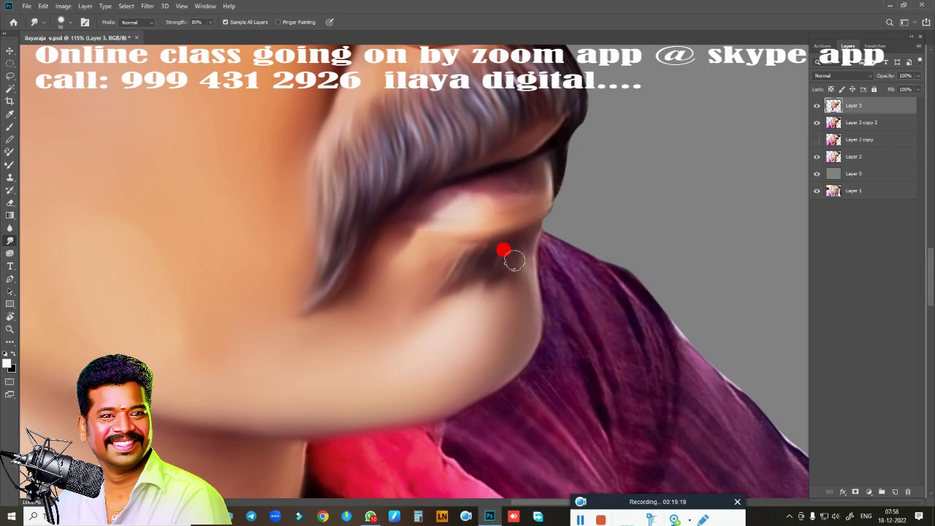
Load the Layer 2 copy 2 figure outline and smooth the hair at the top, right edge and ear
scroll(478, 335, down, 5)
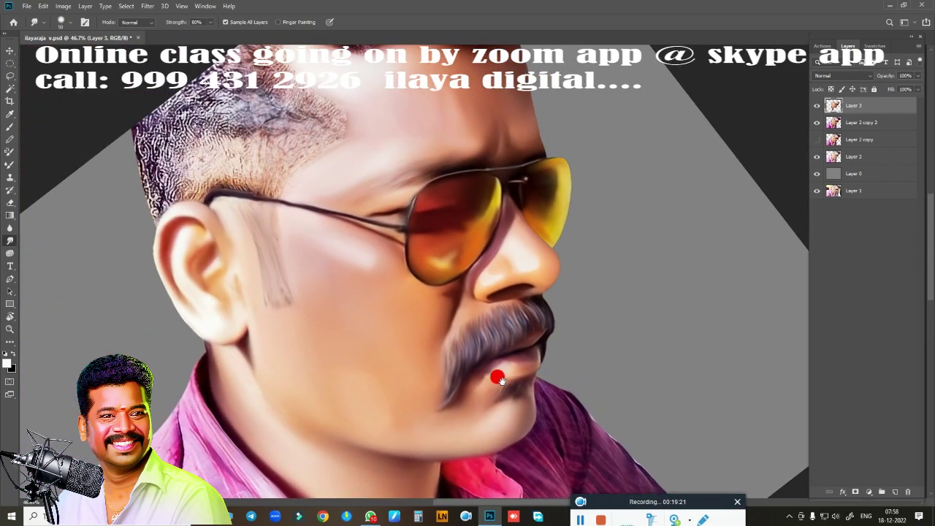
mouse_move(495, 376)
mouse_down()
mouse_move(399, 385)
mouse_move(604, 193)
mouse_move(532, 302)
mouse_up()
ctrl+click(832, 126)
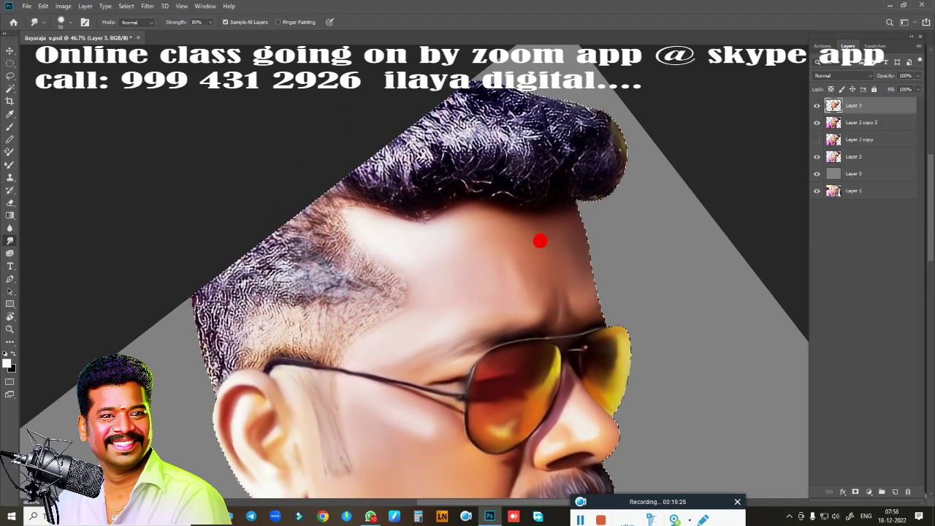
mouse_move(453, 136)
mouse_down()
mouse_move(461, 158)
mouse_move(468, 131)
mouse_move(458, 127)
mouse_move(501, 125)
mouse_move(519, 142)
mouse_move(531, 140)
mouse_move(542, 167)
mouse_move(599, 139)
mouse_move(576, 184)
mouse_up()
mouse_move(610, 155)
mouse_down()
mouse_move(606, 119)
mouse_move(554, 115)
mouse_move(599, 144)
mouse_move(579, 168)
mouse_move(469, 192)
mouse_move(330, 192)
mouse_move(407, 219)
mouse_move(456, 198)
mouse_move(392, 211)
mouse_move(341, 188)
mouse_move(361, 191)
mouse_move(358, 174)
mouse_move(386, 178)
mouse_move(405, 156)
mouse_move(476, 154)
mouse_move(573, 95)
mouse_up()
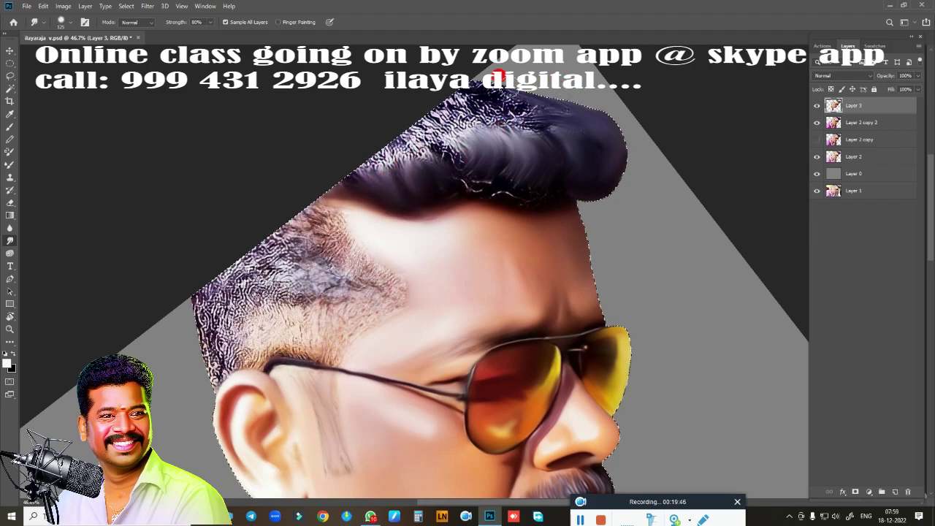
drag(180, 302, 182, 302)
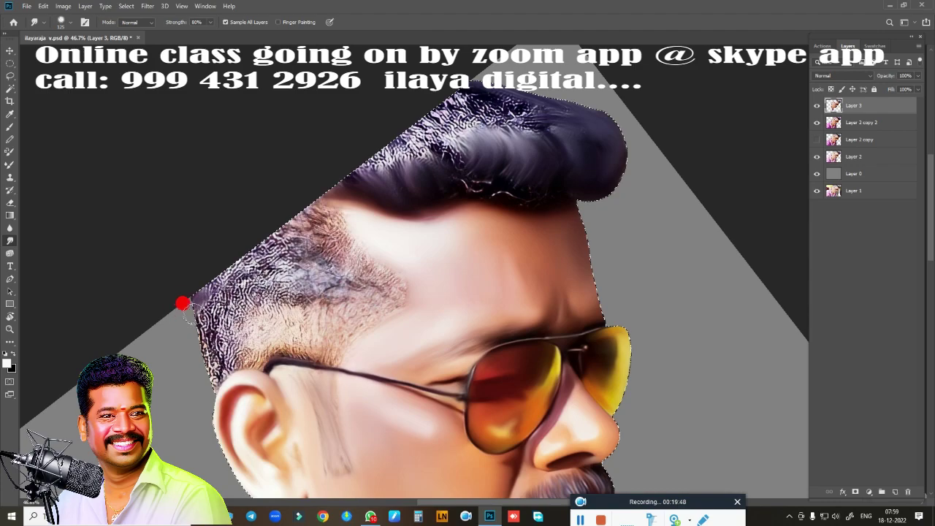
drag(185, 335, 198, 366)
Deselect, then smudge the sideburn, hair above the ear, temple and top-left hairline smooth
key(ctrl+d)
mouse_move(194, 308)
mouse_down()
mouse_move(201, 326)
mouse_move(224, 305)
mouse_move(207, 324)
mouse_move(219, 315)
mouse_move(225, 330)
mouse_up()
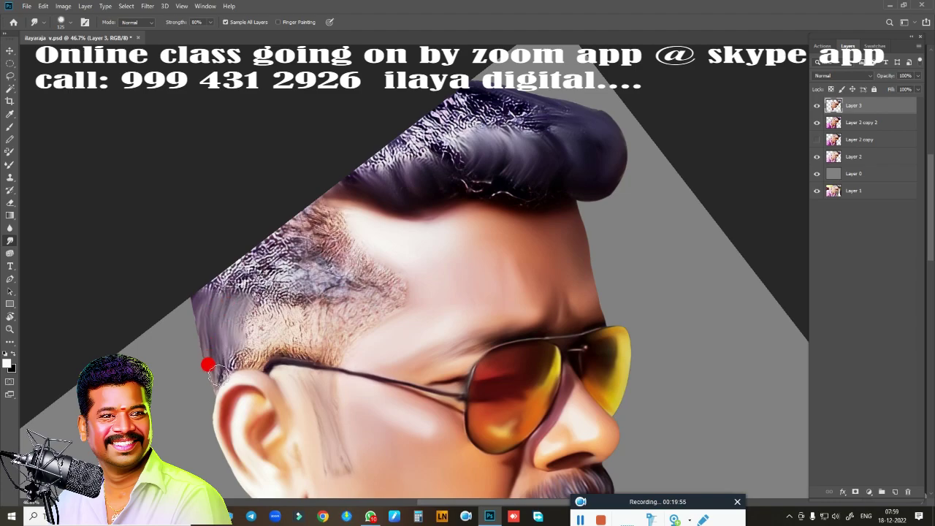
mouse_move(208, 364)
mouse_down()
mouse_move(221, 335)
mouse_move(266, 327)
mouse_up()
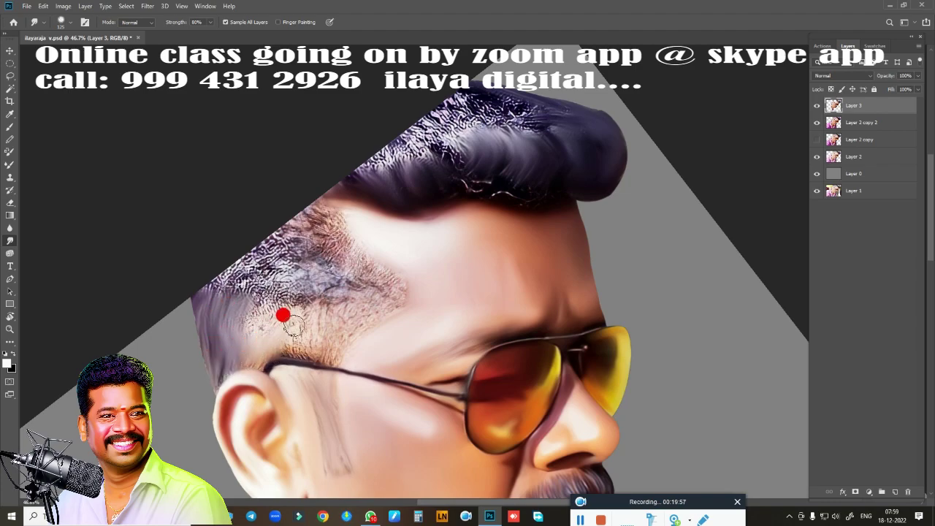
mouse_move(240, 296)
mouse_down()
mouse_move(242, 324)
mouse_move(285, 266)
mouse_move(288, 334)
mouse_move(324, 280)
mouse_move(356, 296)
mouse_up()
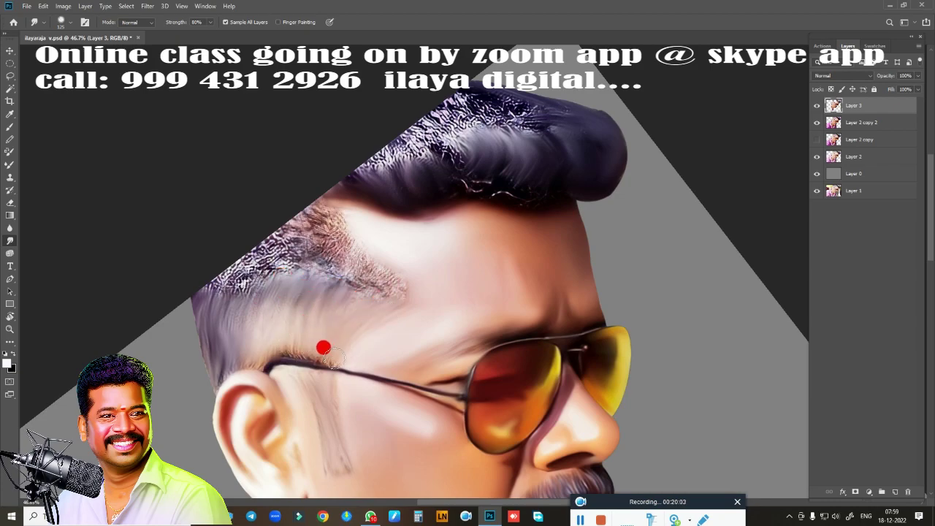
drag(300, 351, 277, 357)
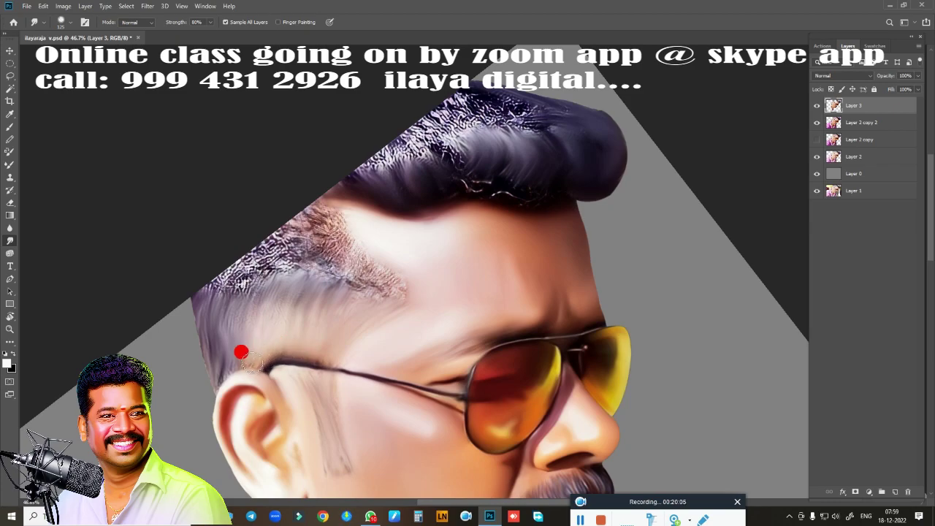
mouse_move(199, 283)
mouse_down()
mouse_move(244, 253)
mouse_move(204, 271)
mouse_move(224, 307)
mouse_move(285, 214)
mouse_move(278, 194)
mouse_move(307, 169)
mouse_move(317, 226)
mouse_move(319, 195)
mouse_move(313, 210)
mouse_move(343, 212)
mouse_move(315, 251)
mouse_move(353, 224)
mouse_move(341, 259)
mouse_move(368, 244)
mouse_move(348, 288)
mouse_move(402, 267)
mouse_up()
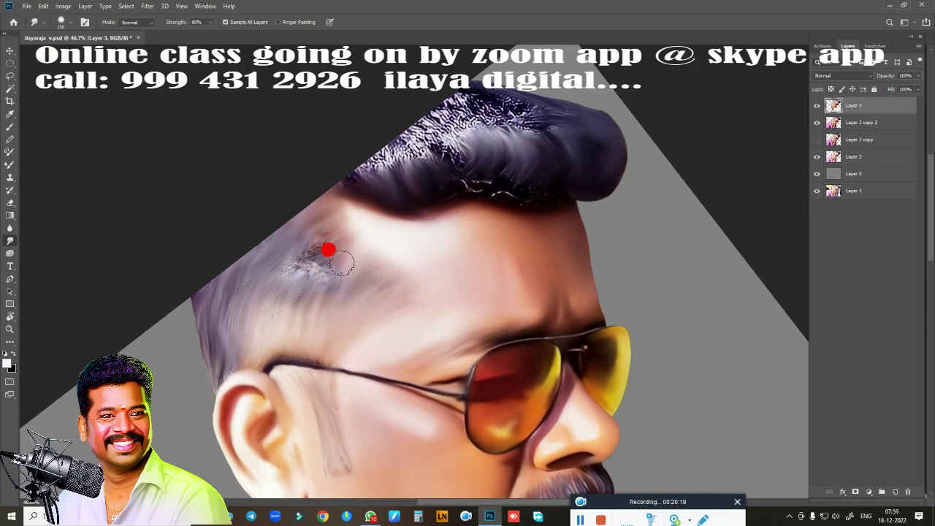
mouse_move(328, 250)
mouse_down()
mouse_move(290, 229)
mouse_move(274, 265)
mouse_move(327, 249)
mouse_move(277, 218)
mouse_up()
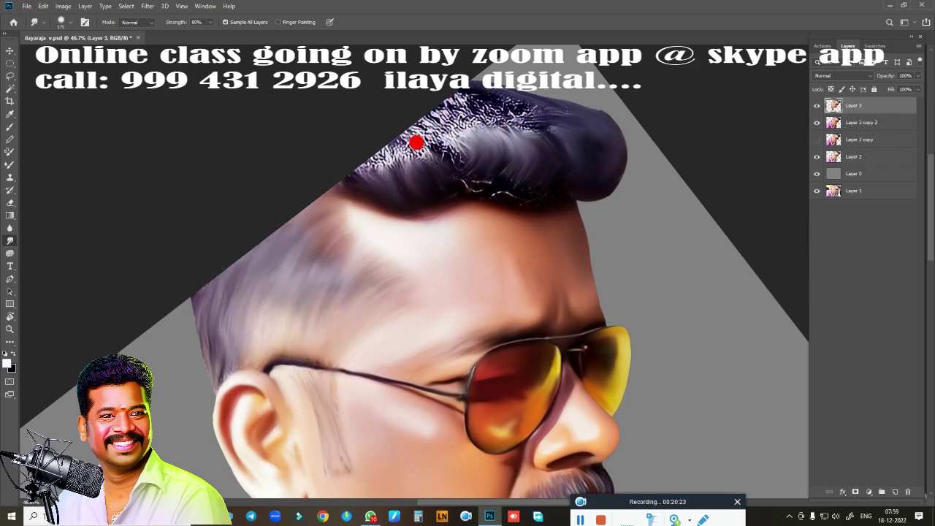
Smudge the quiff's top, lower edge and hairline into soft painted strokes
mouse_move(416, 143)
mouse_down()
mouse_move(312, 158)
mouse_move(359, 136)
mouse_move(422, 150)
mouse_move(485, 117)
mouse_move(497, 98)
mouse_move(519, 97)
mouse_move(468, 110)
mouse_move(393, 96)
mouse_up()
mouse_move(465, 104)
mouse_down()
mouse_move(553, 132)
mouse_move(563, 115)
mouse_move(426, 129)
mouse_move(455, 169)
mouse_move(417, 184)
mouse_move(378, 133)
mouse_move(362, 156)
mouse_up()
mouse_move(428, 187)
mouse_down()
mouse_move(537, 185)
mouse_move(413, 203)
mouse_move(460, 163)
mouse_move(459, 178)
mouse_move(480, 186)
mouse_up()
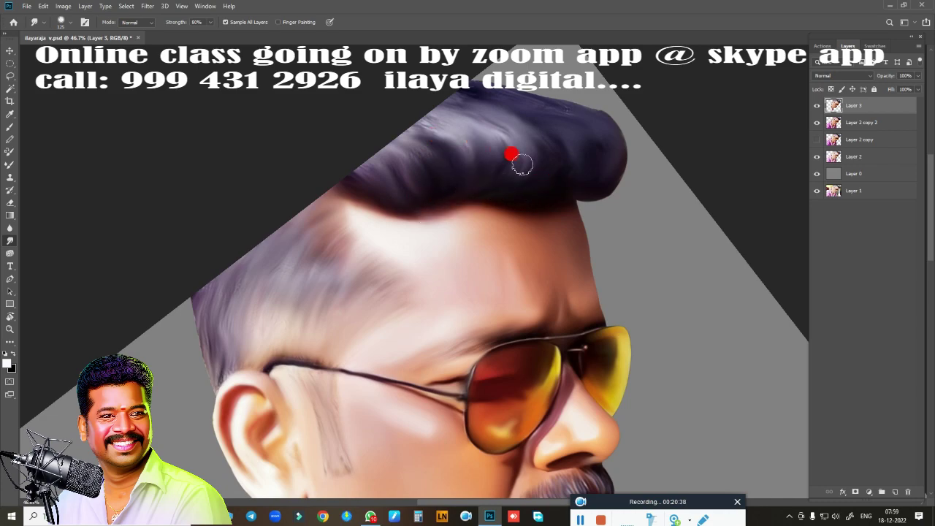
drag(523, 164, 554, 146)
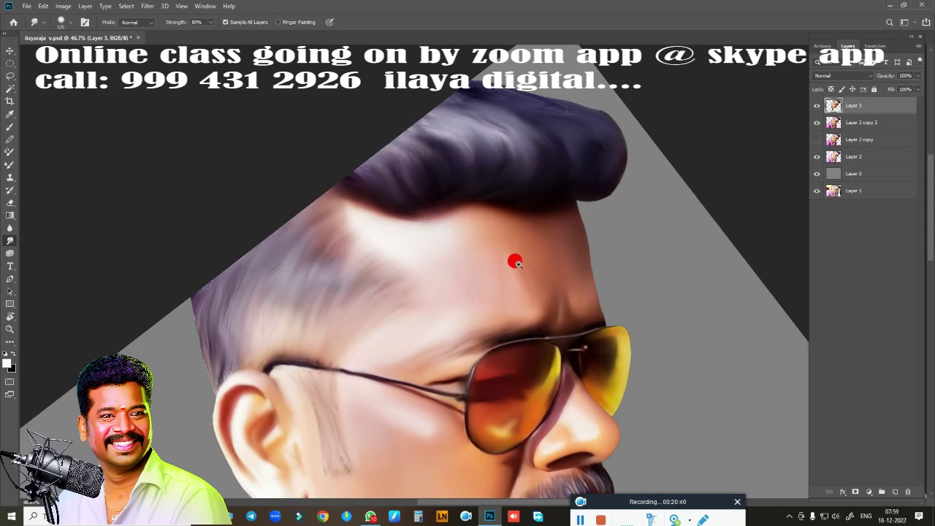
Fit the portrait to the window and reset the view rotation to upright
key(ctrl+0)
key(Escape)
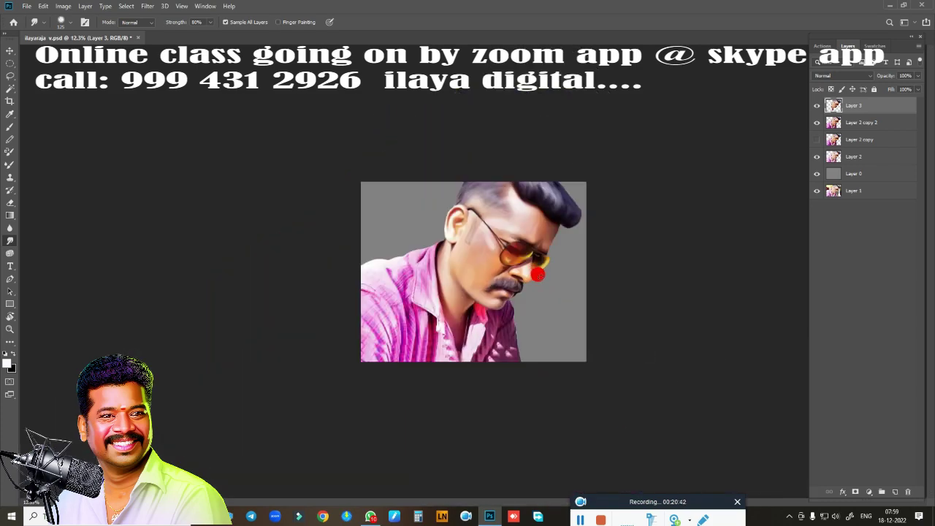